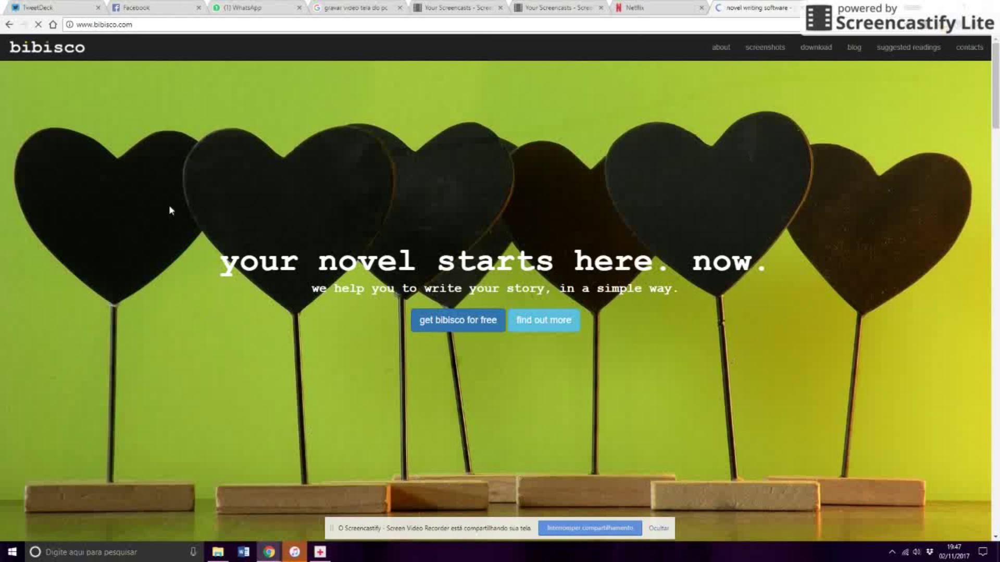
Look through the bibisco home page down to the application's screenshot section
scroll(198, 152, "down", 10)
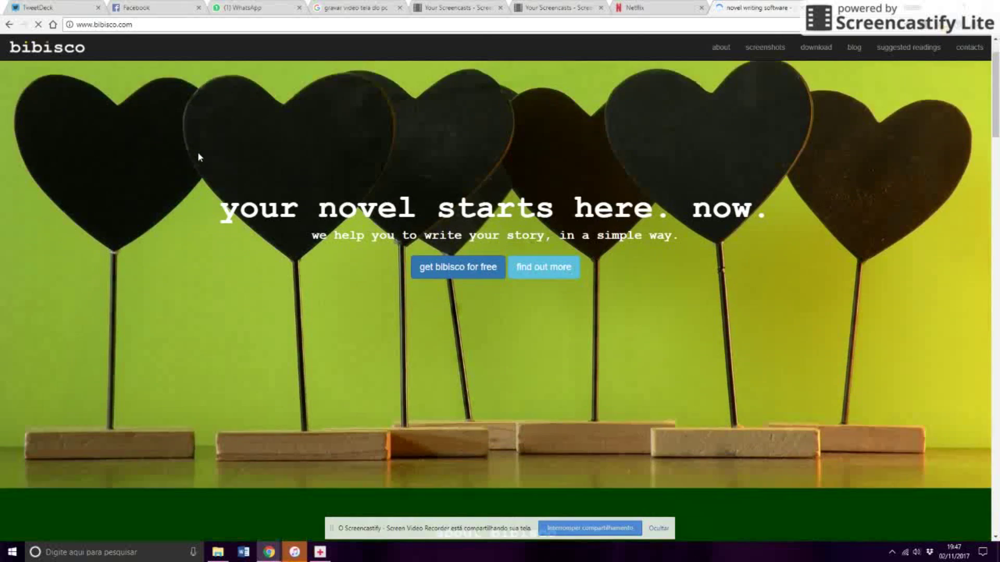
scroll(198, 155, "down", 12)
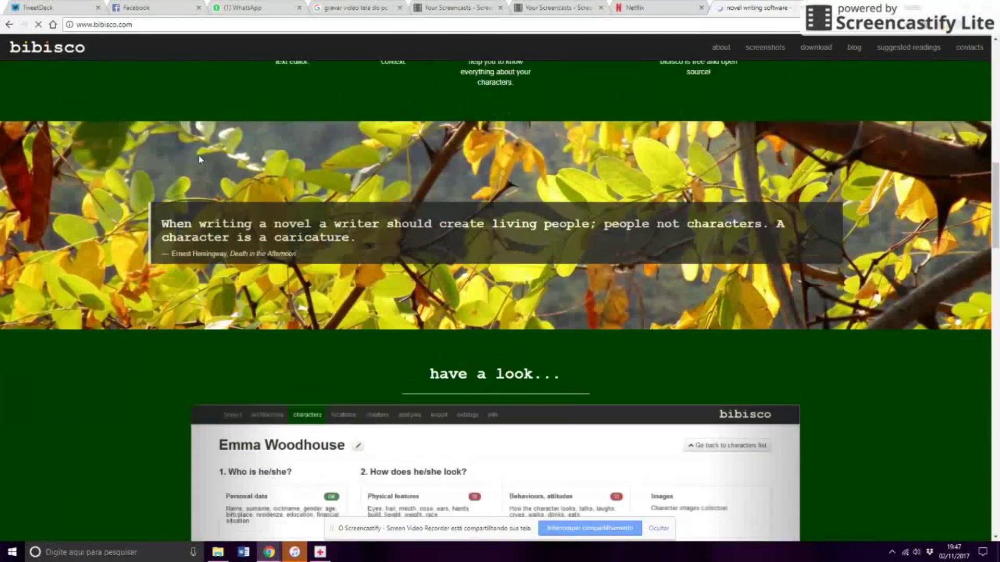
scroll(201, 162, "down", 4)
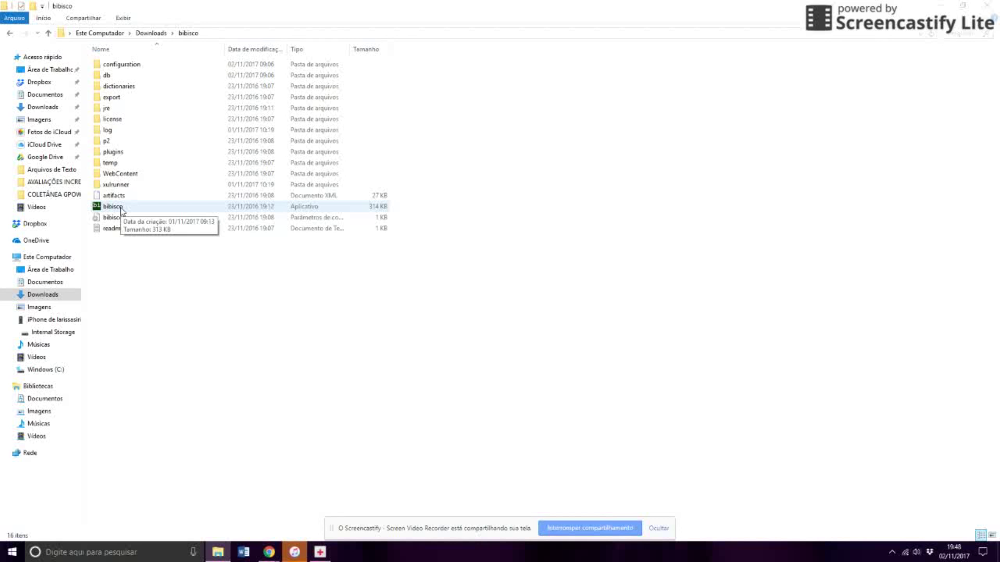
Launch the bibisco application from its folder in Downloads and open the project "Cidade da Meia-Noite"
mouse_move(269, 551)
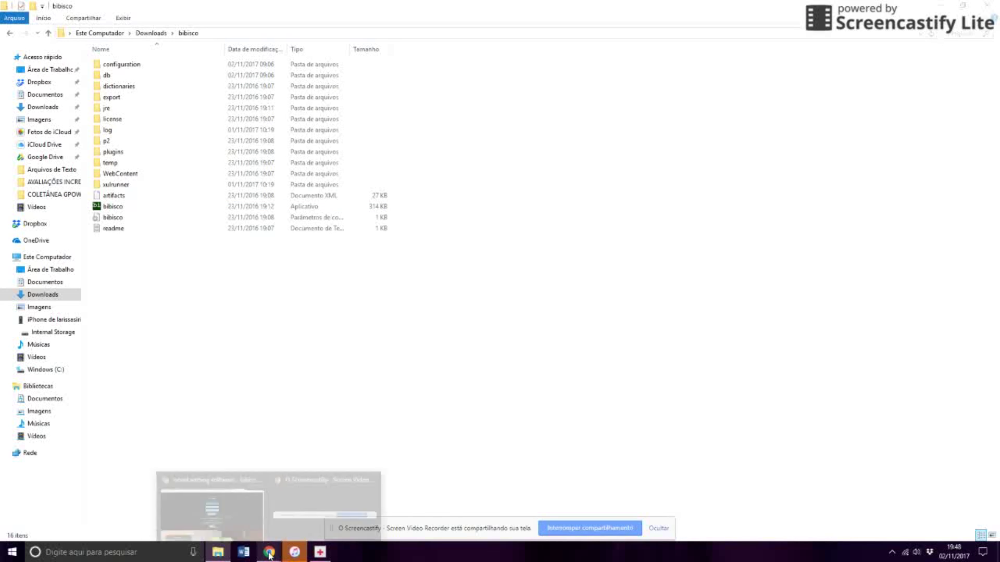
double_click(125, 208)
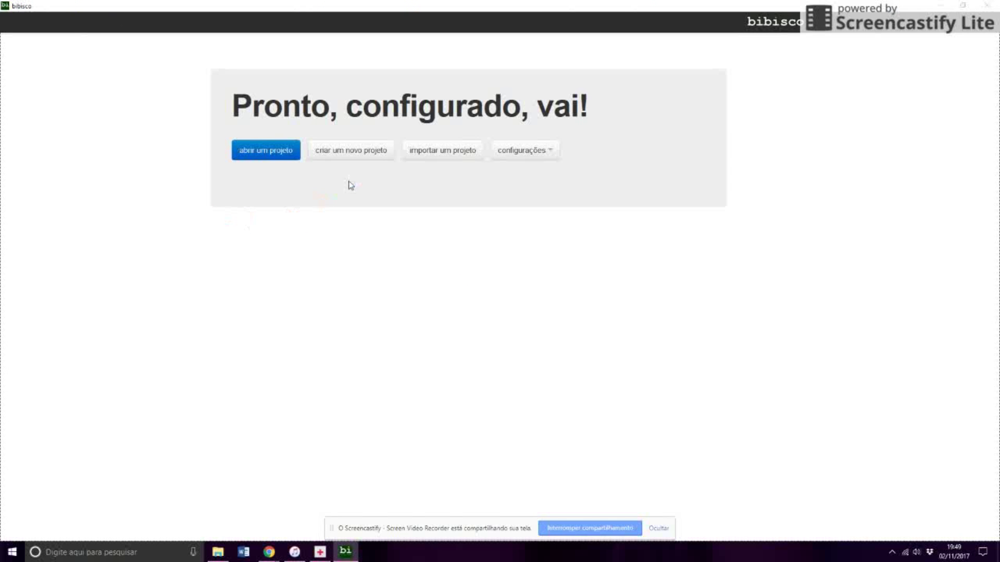
left_click(555, 151)
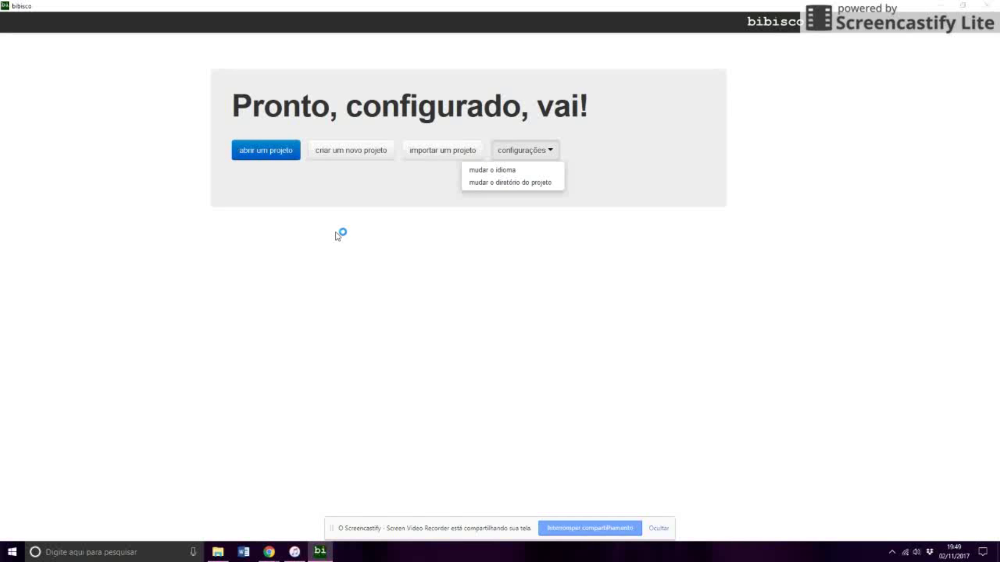
left_click(319, 232)
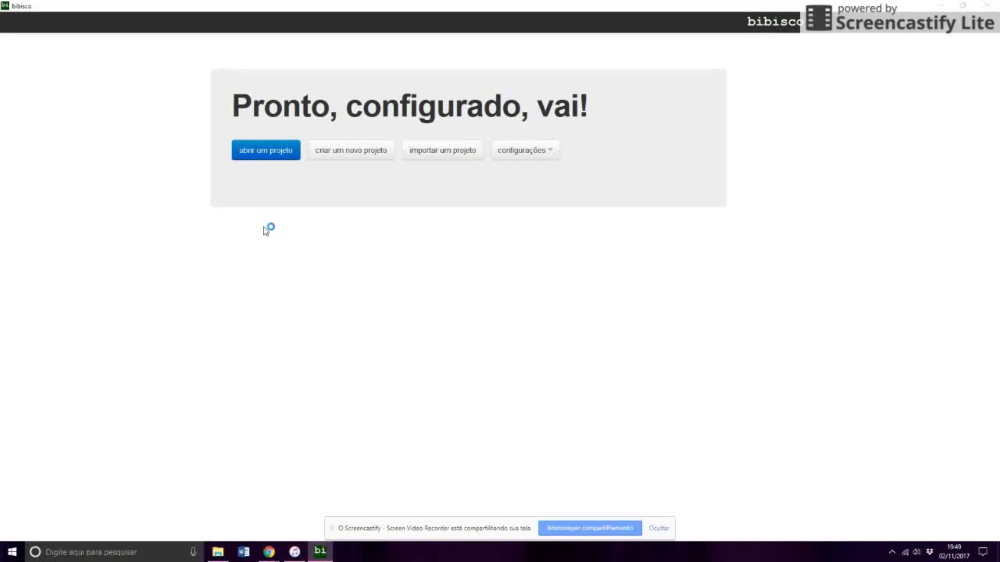
left_click(256, 156)
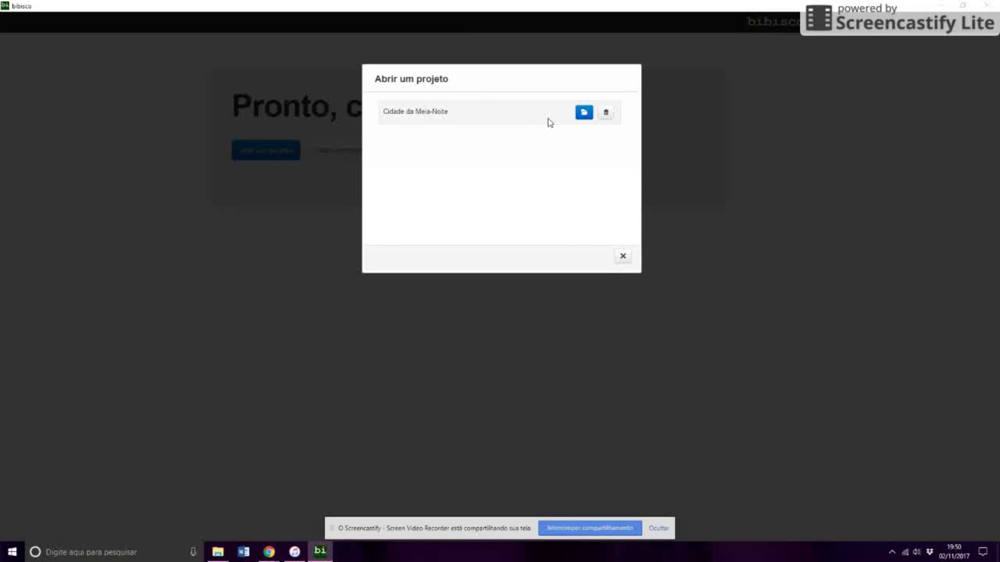
left_click(584, 112)
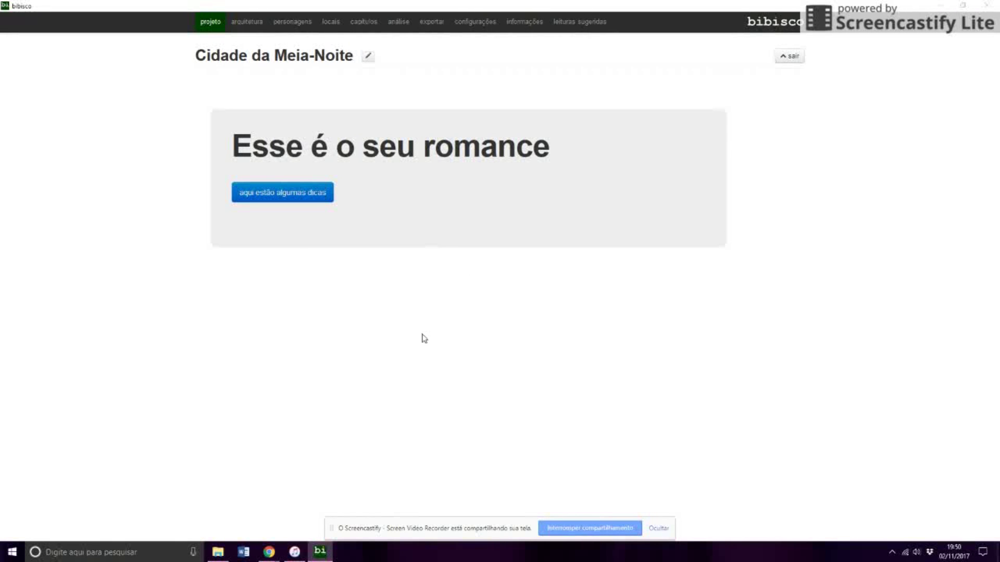
Read the first four novel-writing tips of the project and close them
left_click(273, 197)
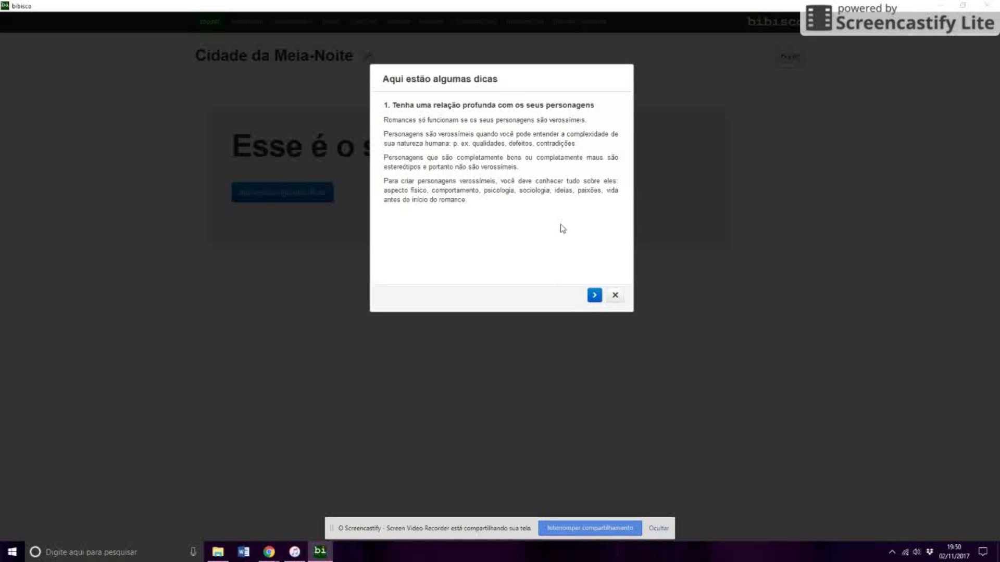
left_click(594, 296)
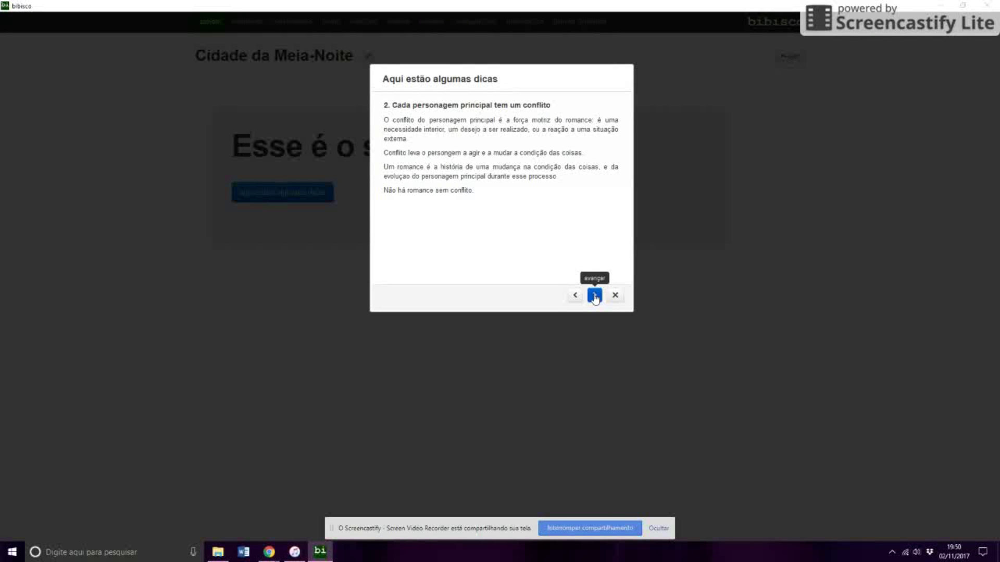
left_click(594, 296)
left_click(594, 295)
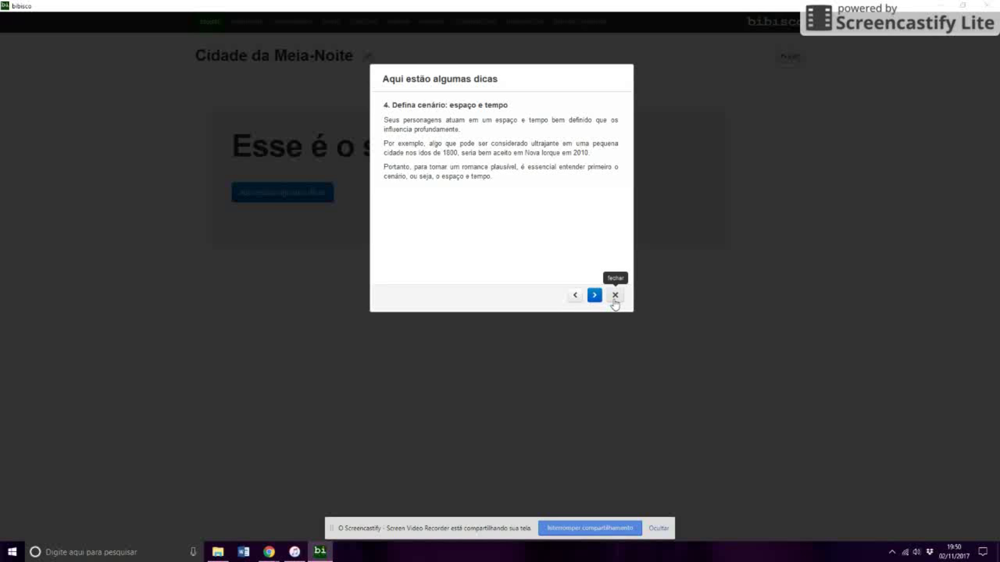
left_click(615, 295)
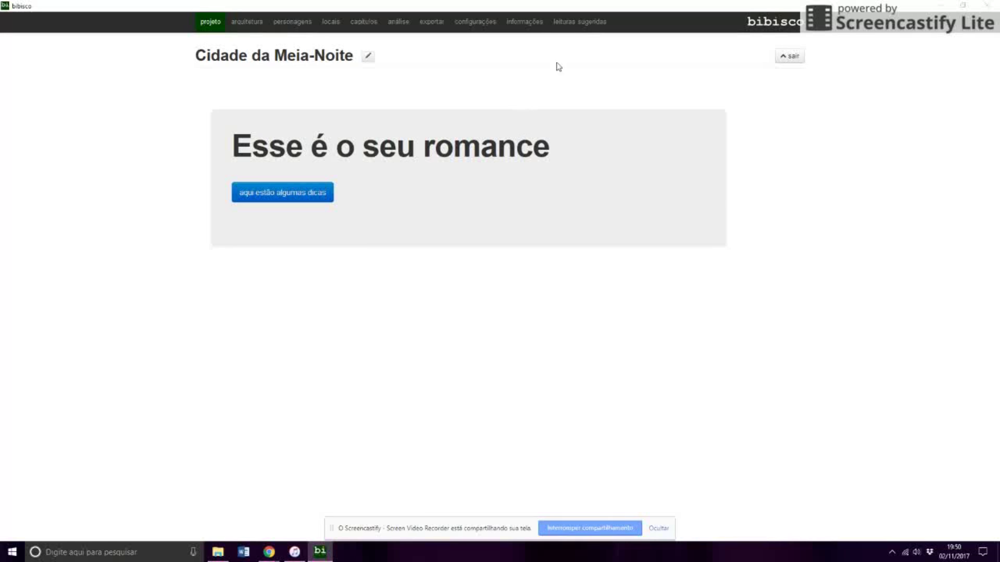
Review the suggested readings and the program information, and return to the project overview
left_click(561, 25)
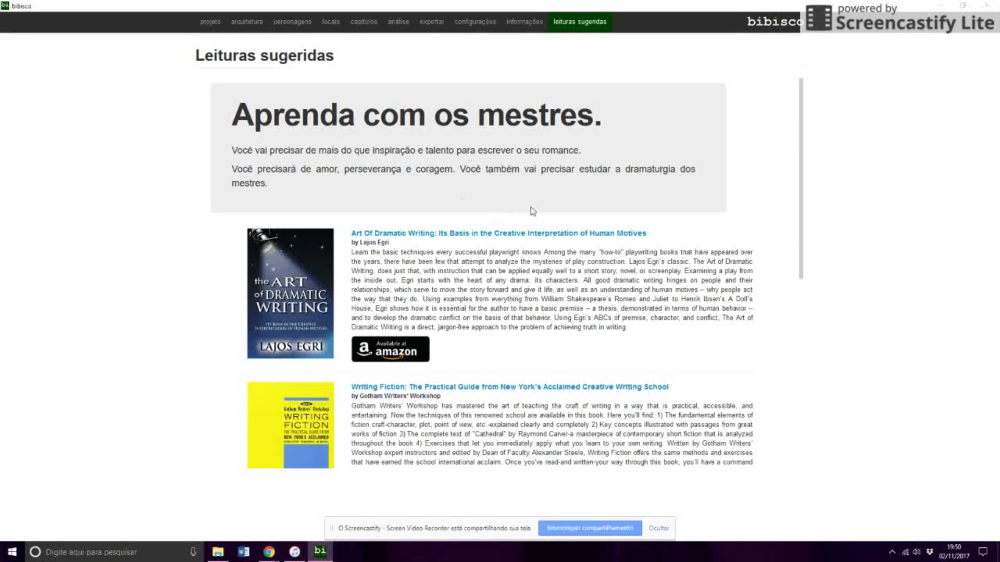
scroll(532, 210, "down", 4)
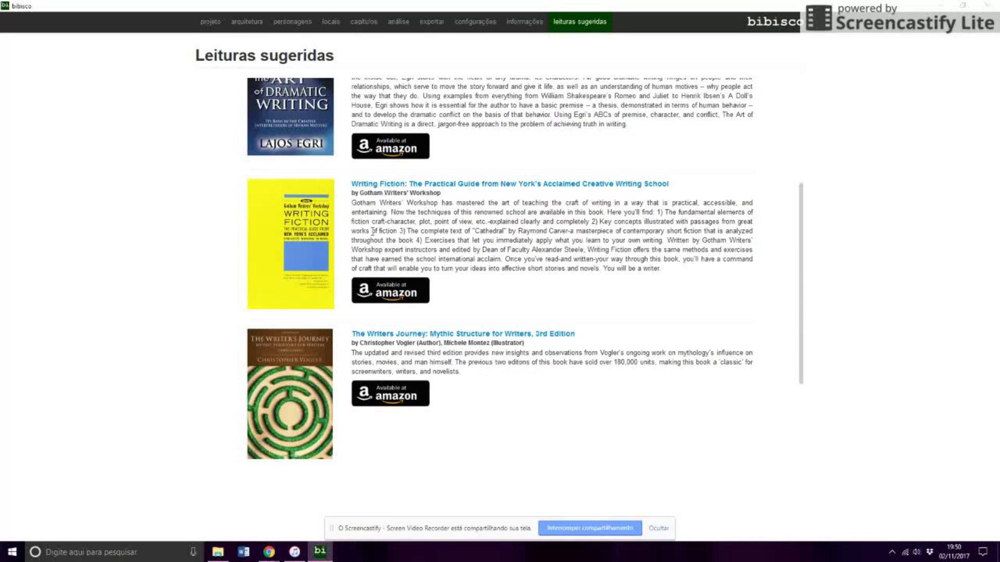
scroll(524, 200, "up", 1)
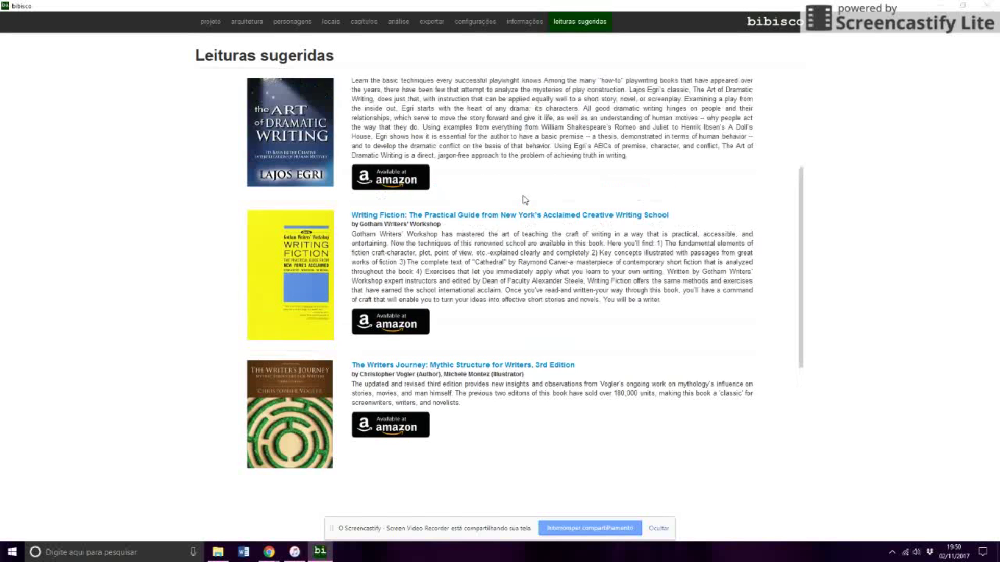
scroll(525, 200, "down", 4)
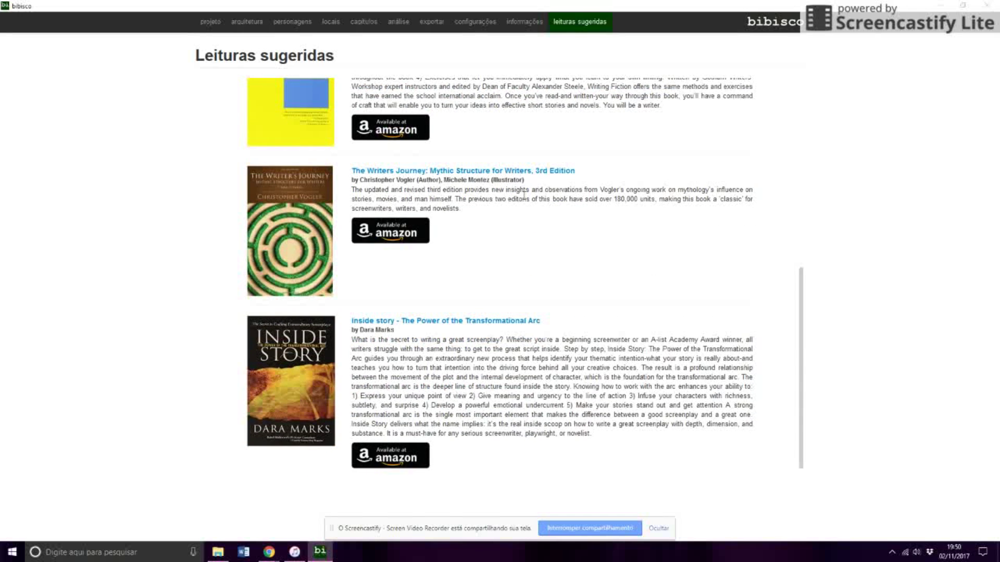
scroll(417, 406, "up", 6)
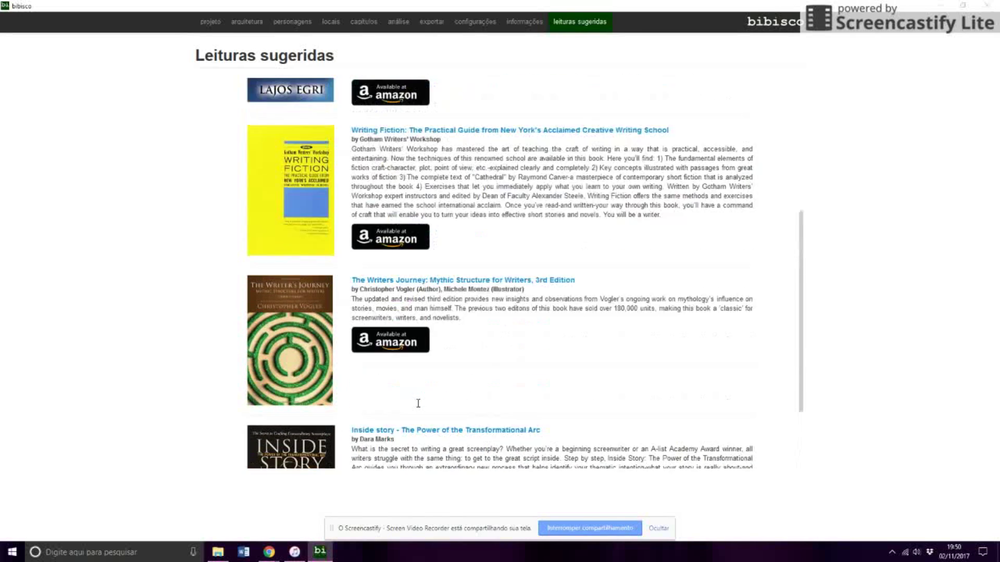
scroll(419, 407, "up", 1)
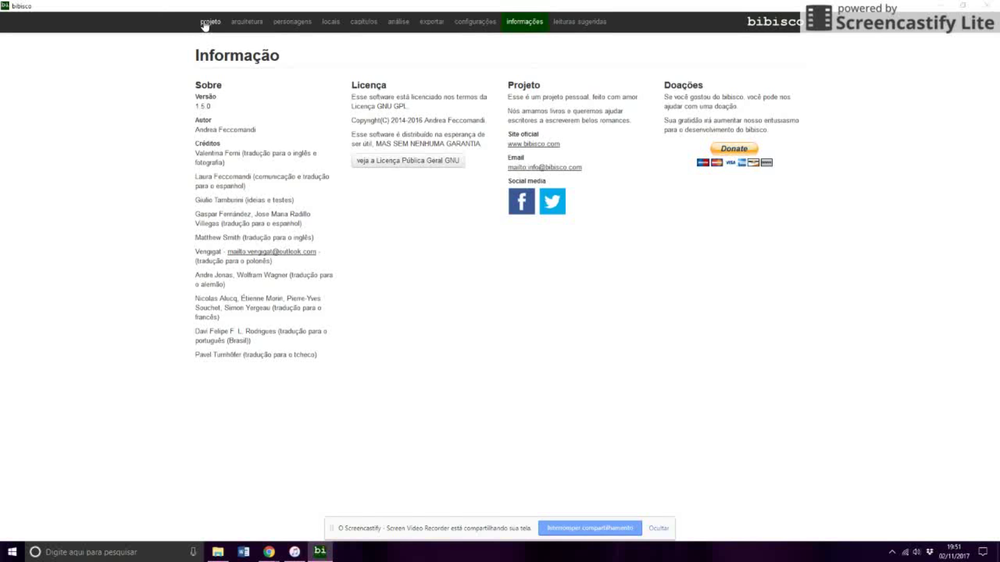
left_click(207, 25)
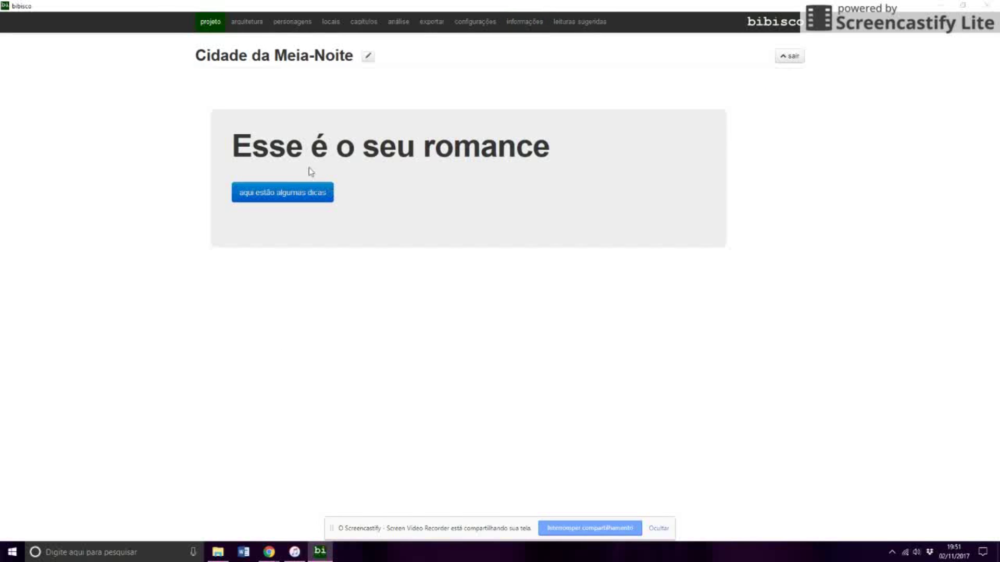
Examine the Premissa editor in the novel's architecture, try its completion statuses, and close it without saving
left_click(245, 26)
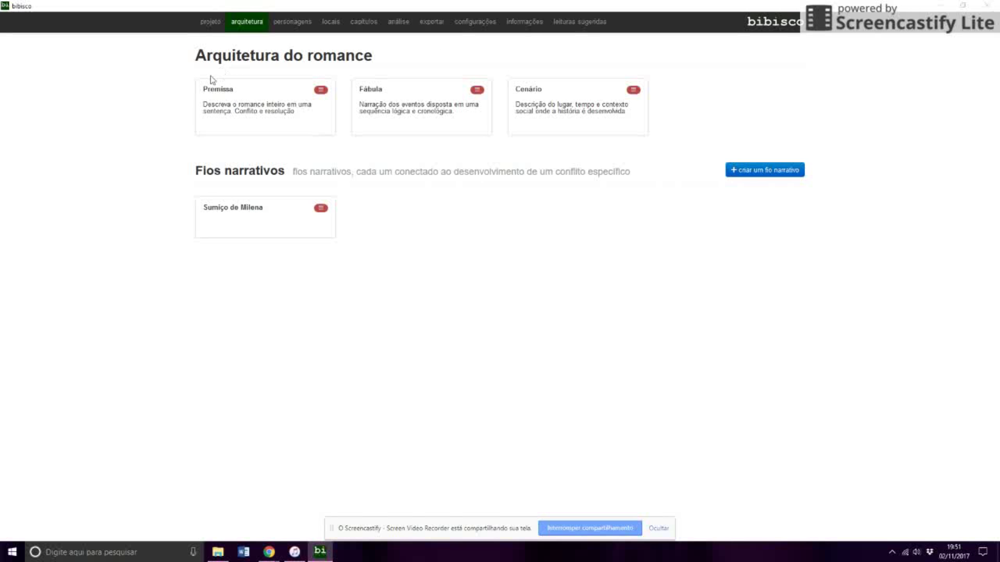
left_click(228, 108)
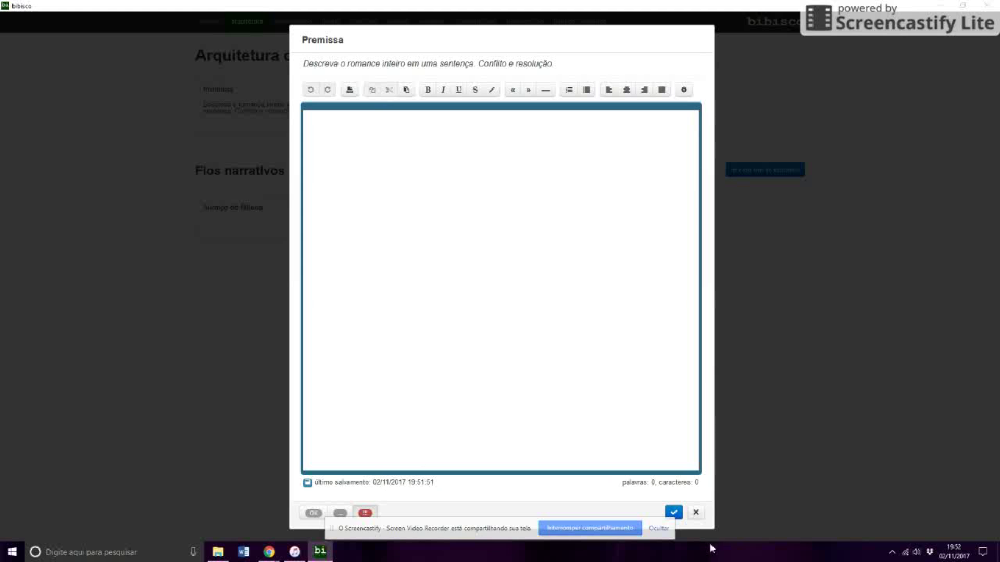
left_click(301, 518)
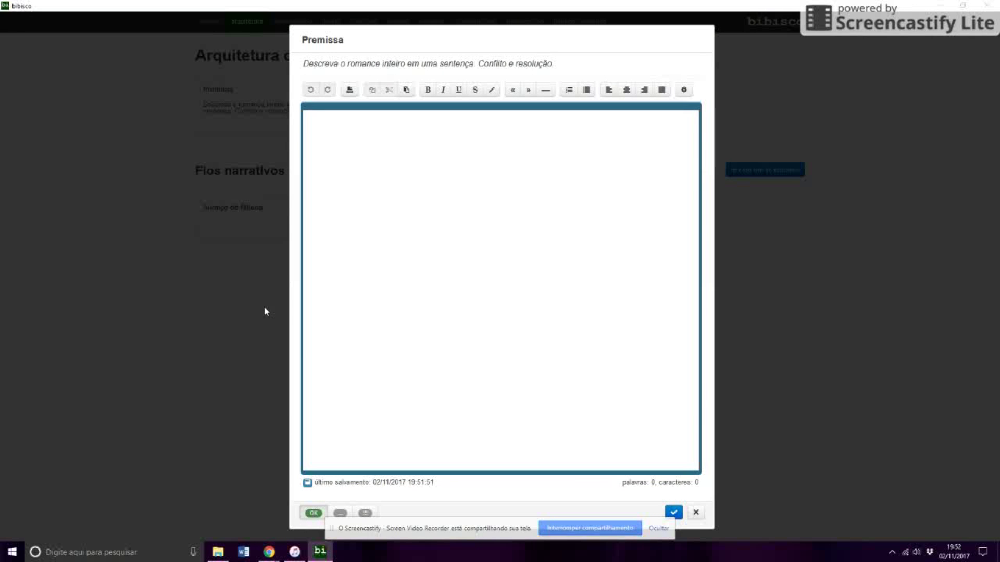
left_click(366, 514)
left_click(340, 514)
left_click(366, 513)
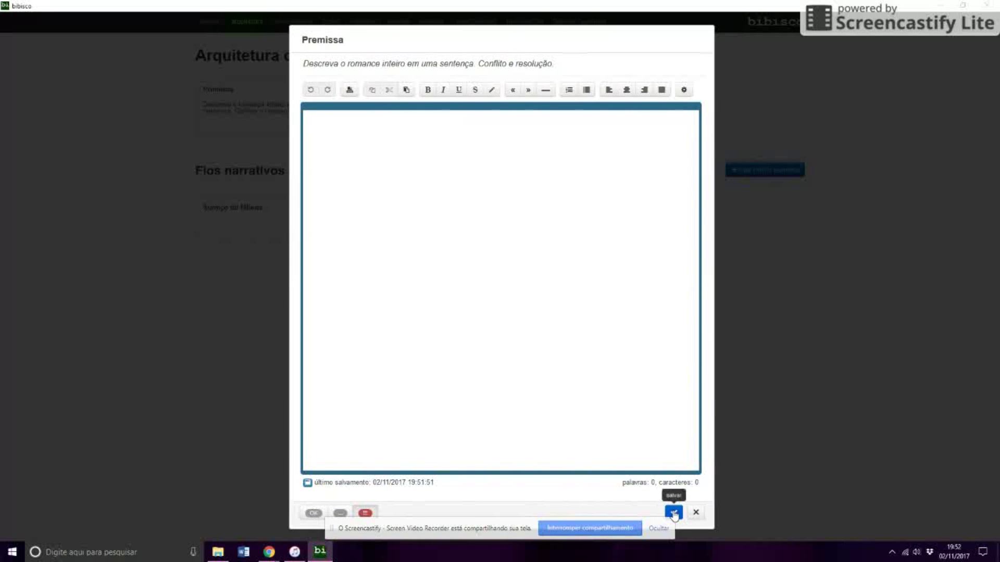
left_click(696, 512)
Look at the Fábula and Cenário editors of the novel's architecture, closing each without changes
left_click(404, 121)
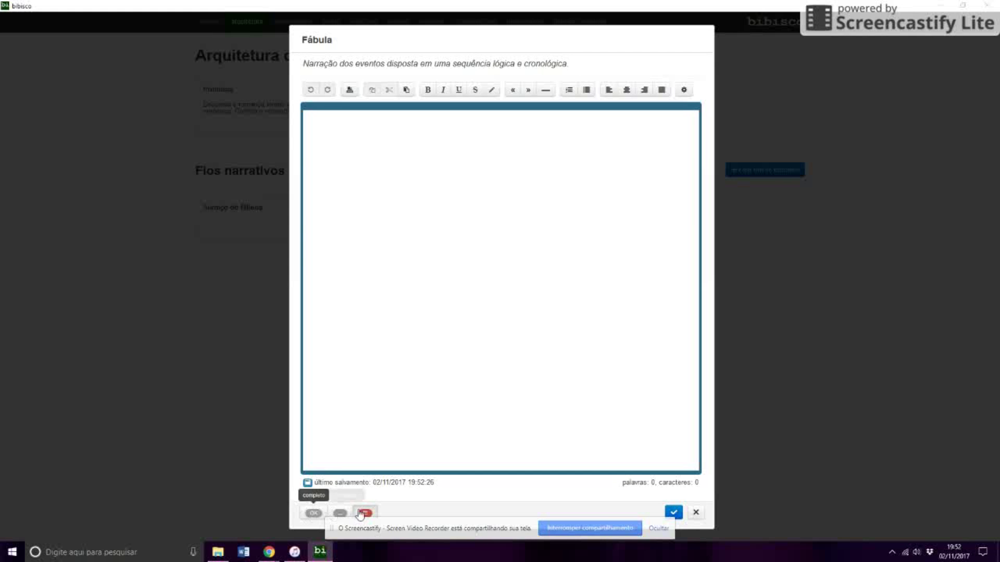
left_click(696, 514)
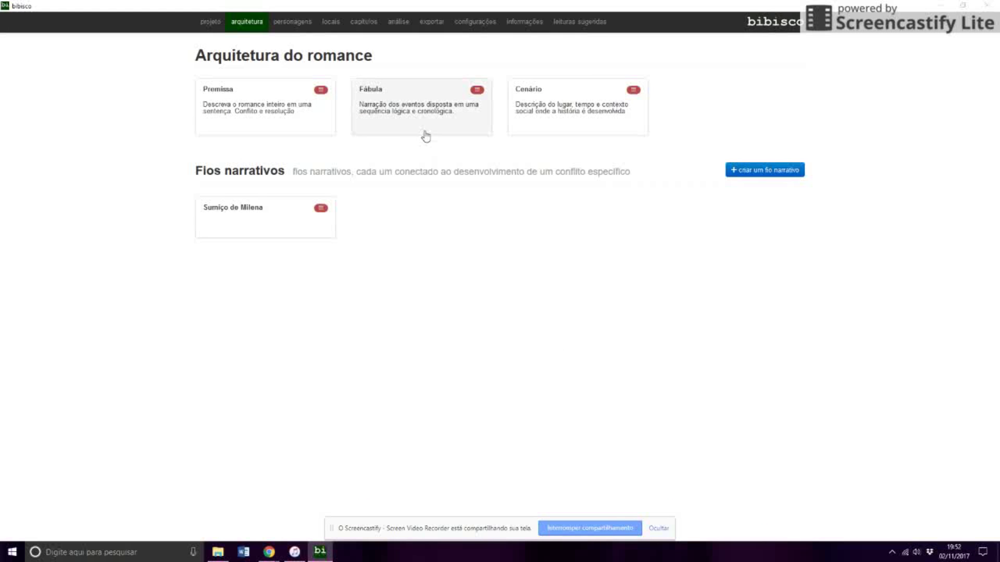
left_click(548, 100)
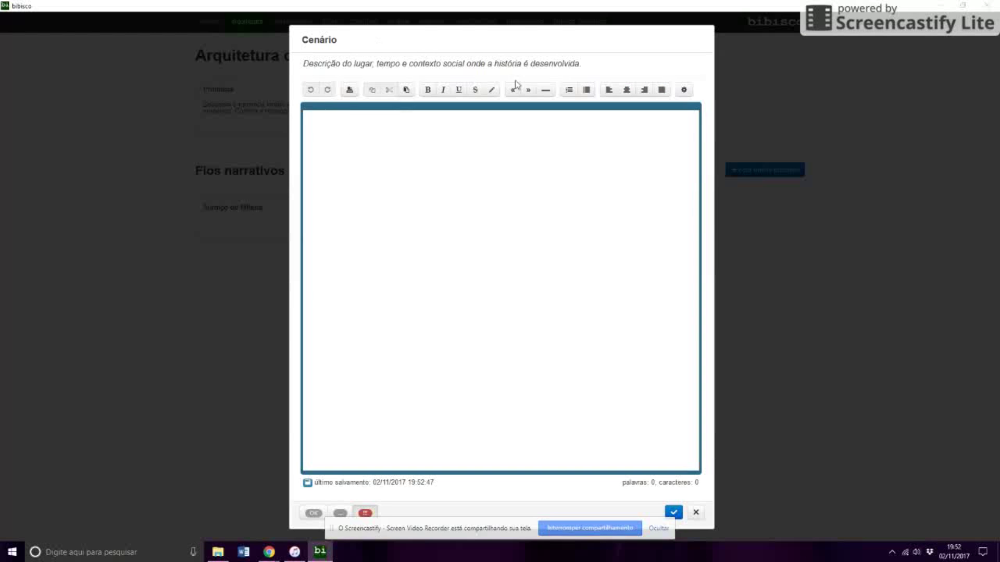
left_click(696, 513)
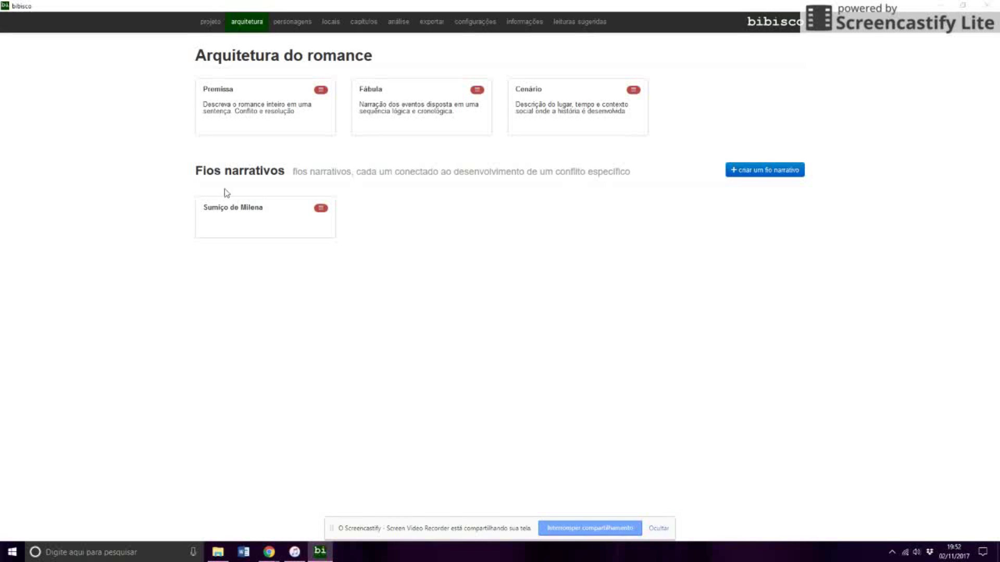
View the form for creating a narrative strand and the editor of the existing strand "Sumiço de Milena"
left_click(740, 169)
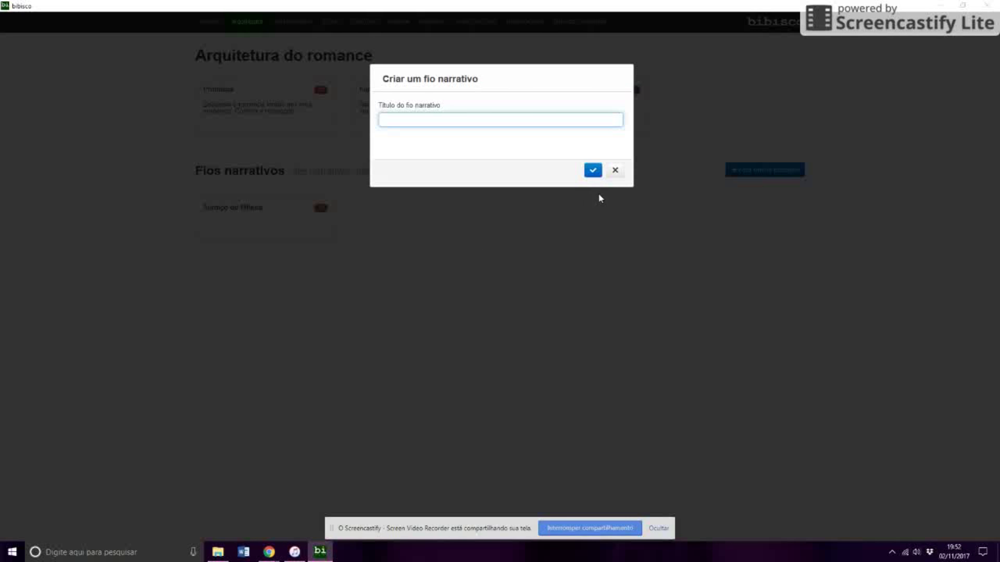
left_click(613, 171)
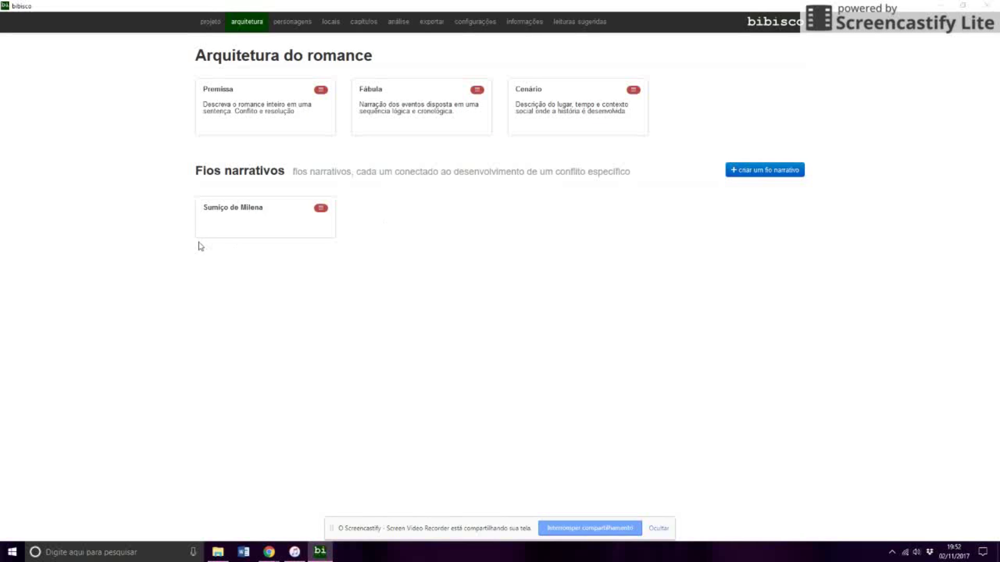
left_click(255, 226)
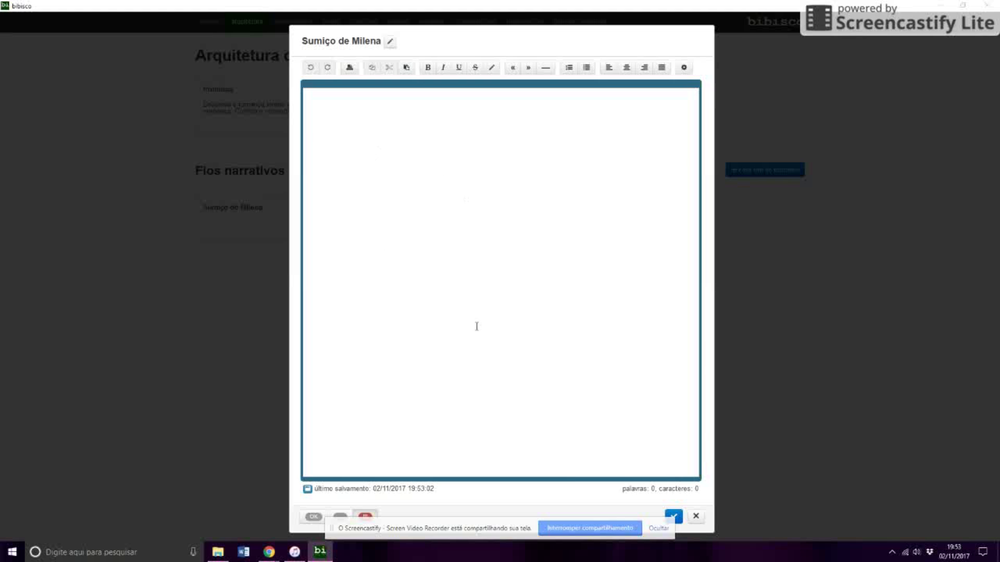
left_click(696, 516)
Create a narrative strand titled "Chegada da Mariana no Instituto" and close its empty text editor
left_click(790, 174)
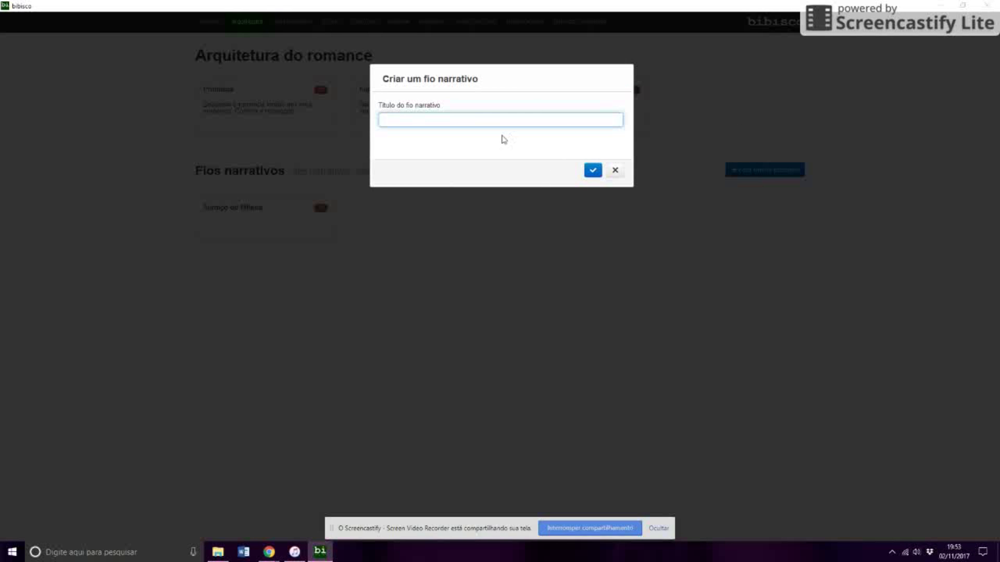
type("Chegada da Mariana no Instituto")
key("Return")
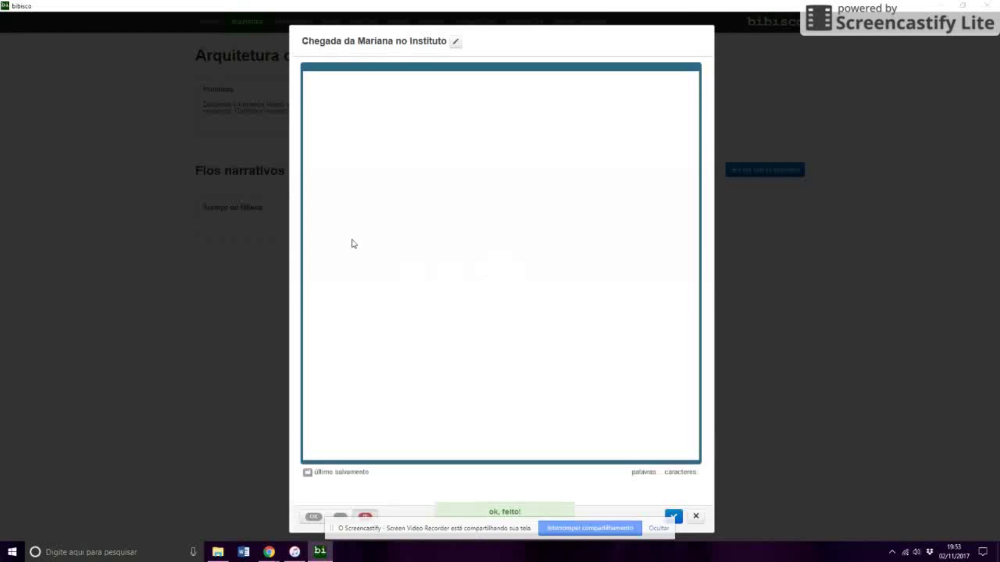
left_click(696, 516)
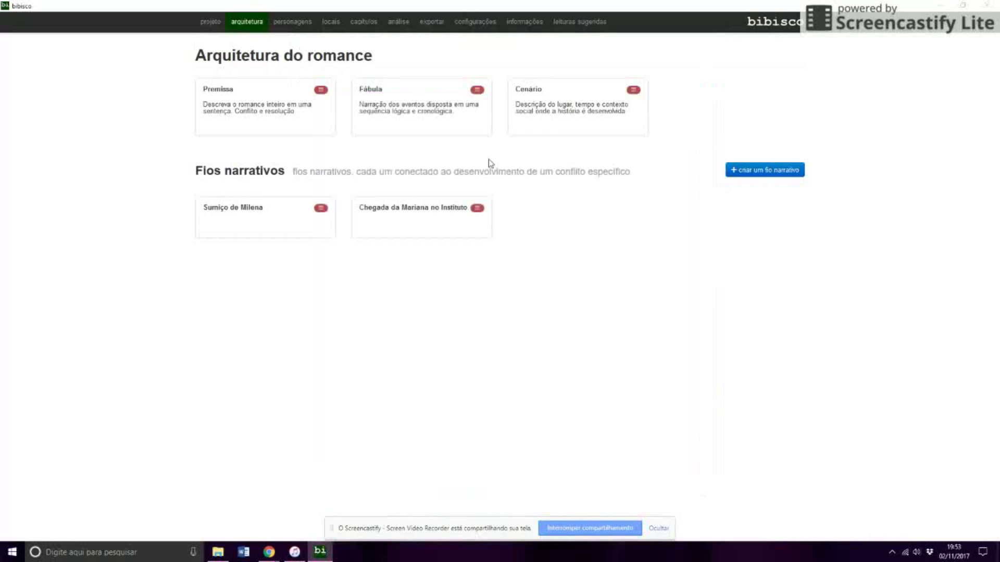
Create a secondary character in the characters section, entering the character's full name
left_click(285, 20)
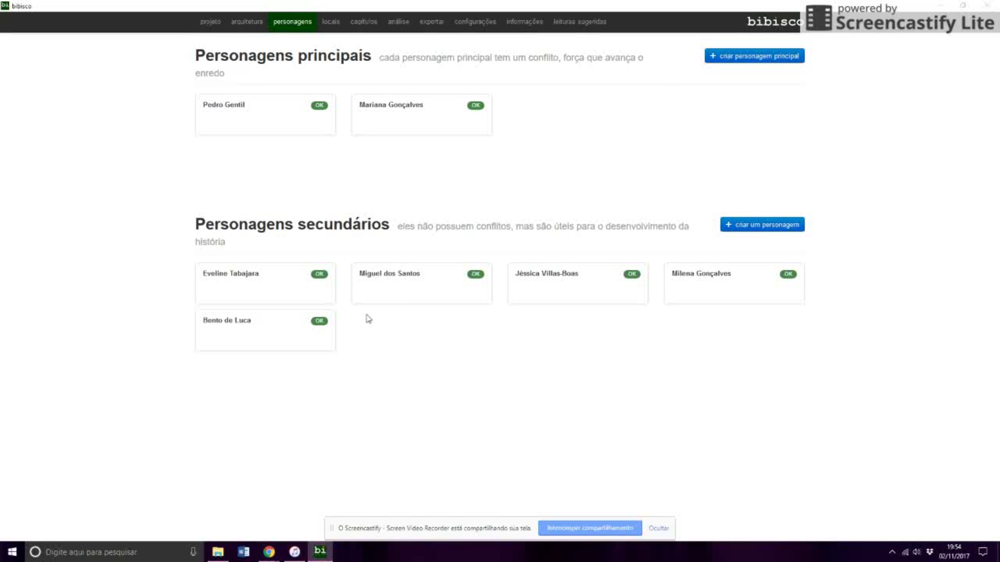
left_click(748, 229)
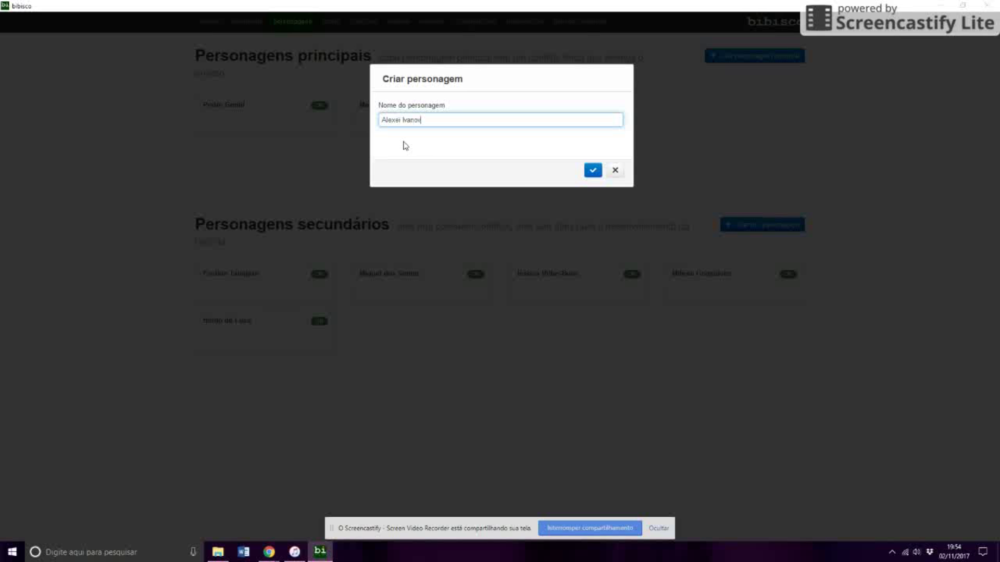
left_click(592, 171)
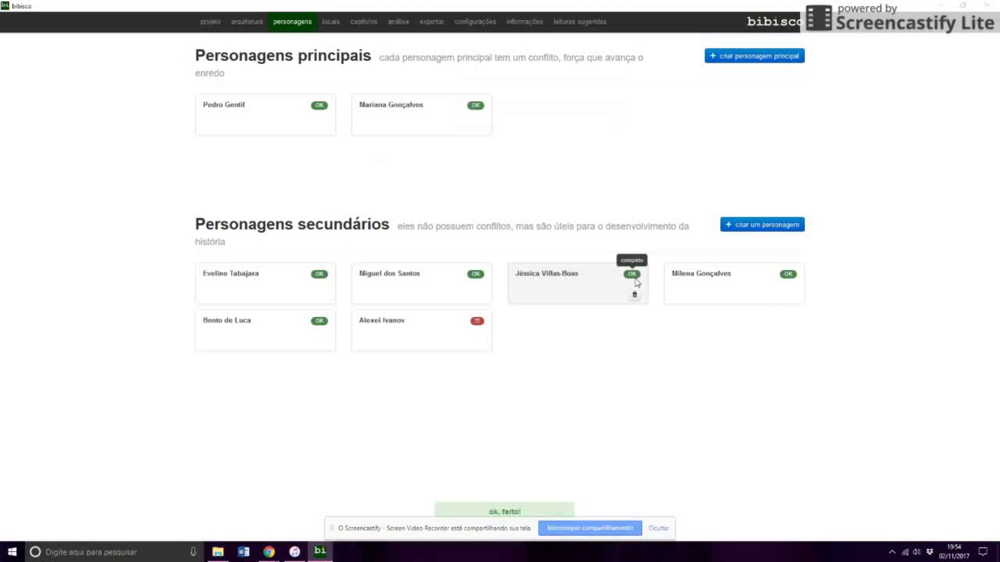
Try out the new secondary character's text editor with sample text, clear it and close the editor without saving
mouse_move(387, 350)
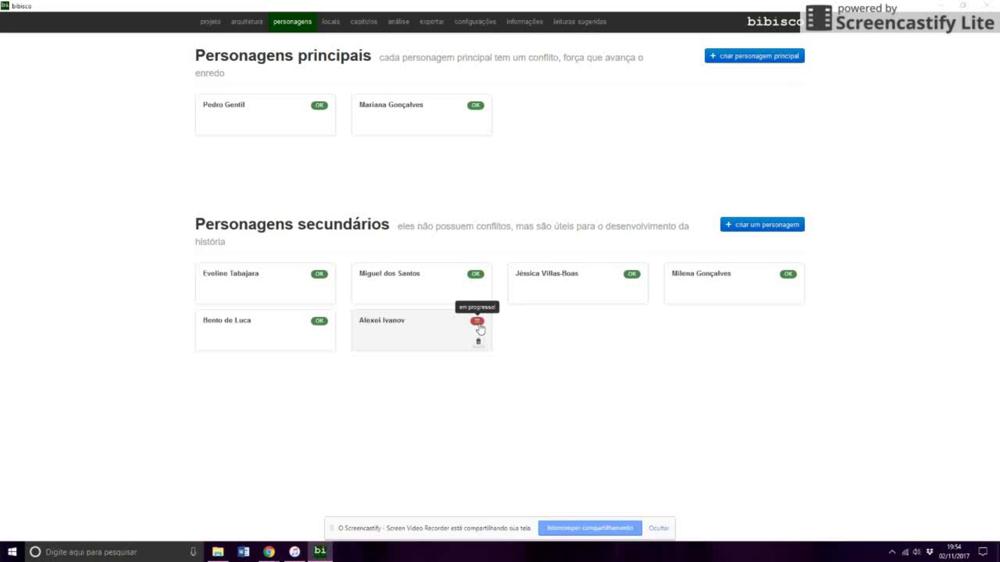
left_click(430, 341)
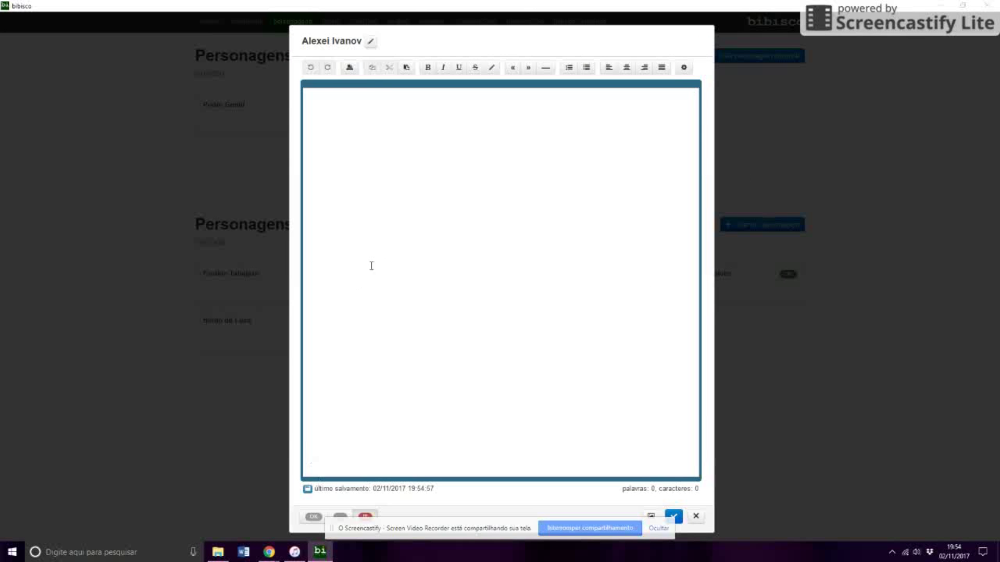
left_click(435, 223)
type("fhaisudhrfhgiush")
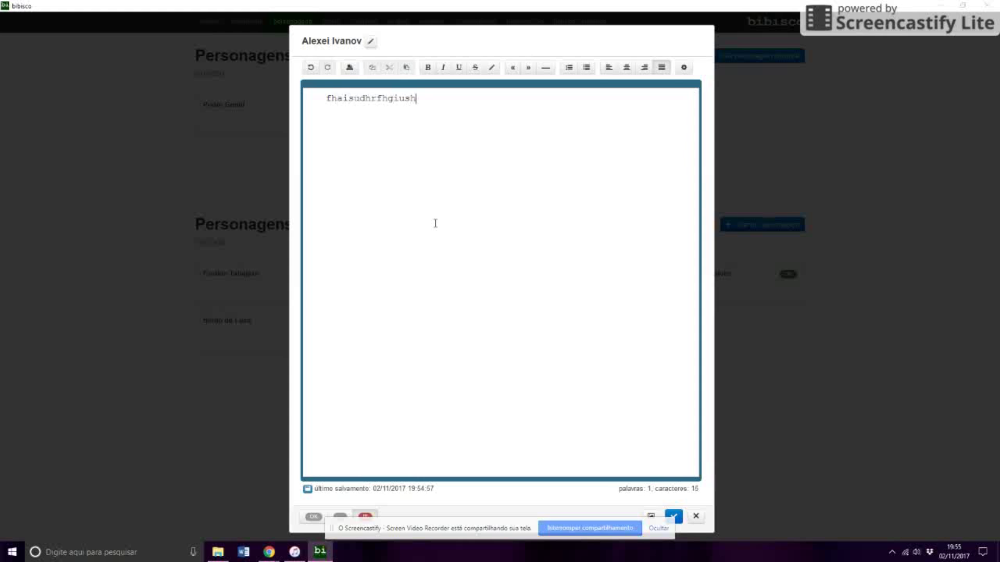
key("ctrl+a")
key("BackSpace")
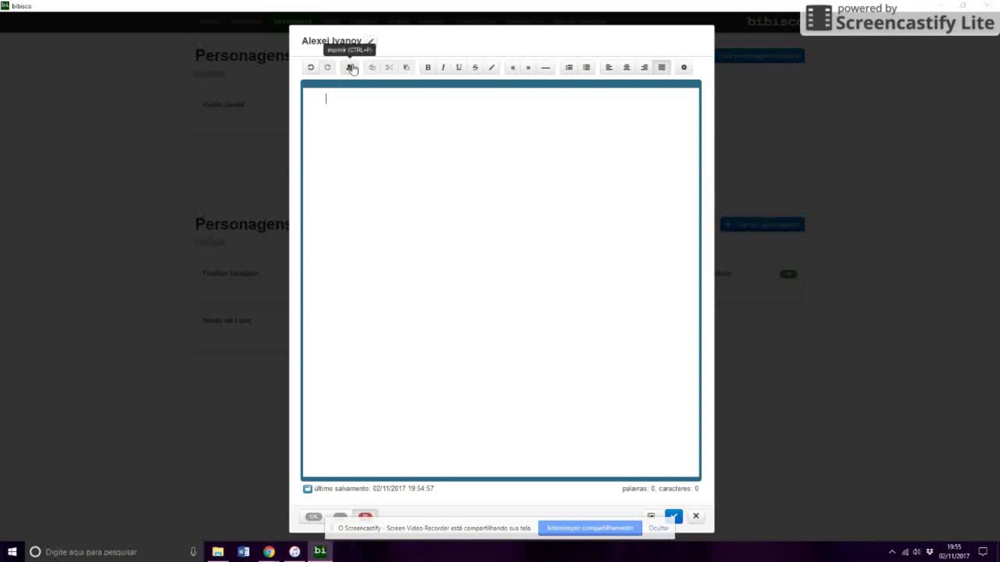
left_click(695, 516)
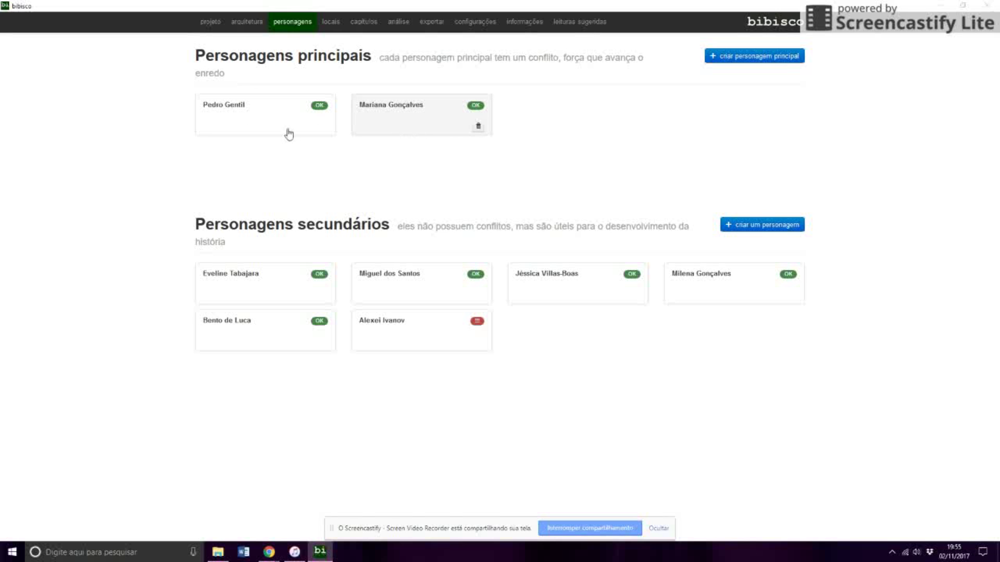
Create a main character, entering the character's full name
left_click(709, 67)
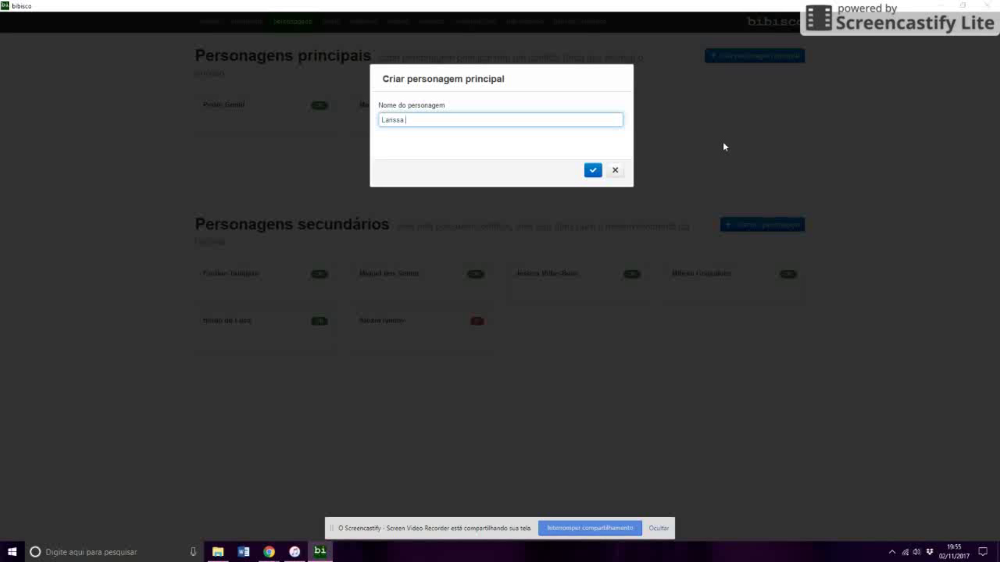
type("iriani")
left_click(590, 176)
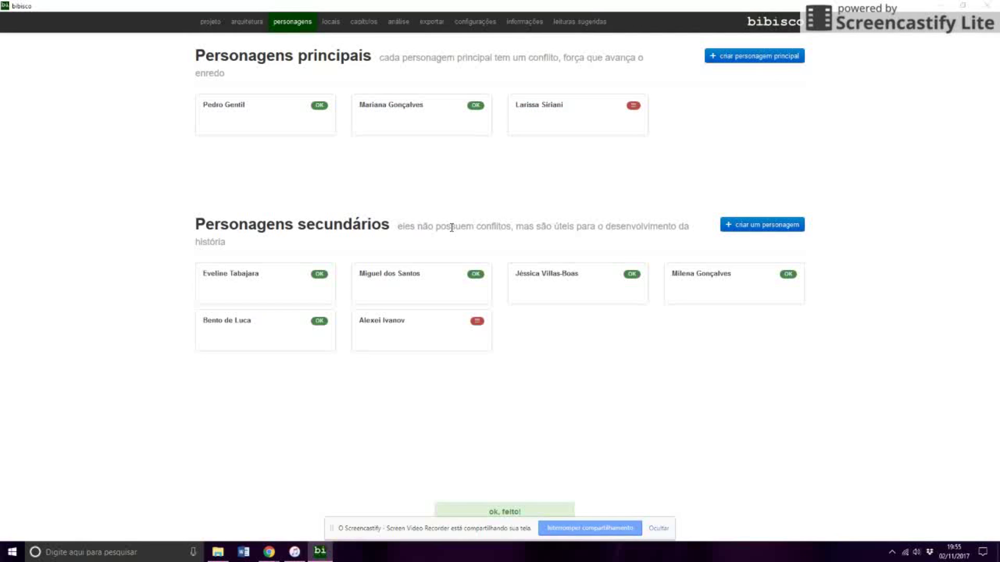
Open the new main character's sheet and view its Imagens collection without adding an image
left_click(573, 114)
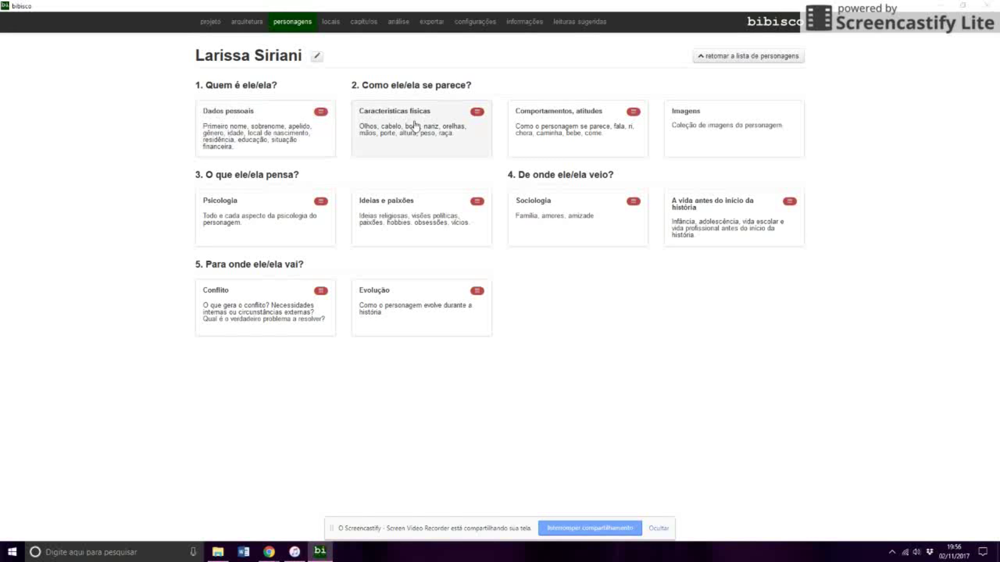
left_click(697, 126)
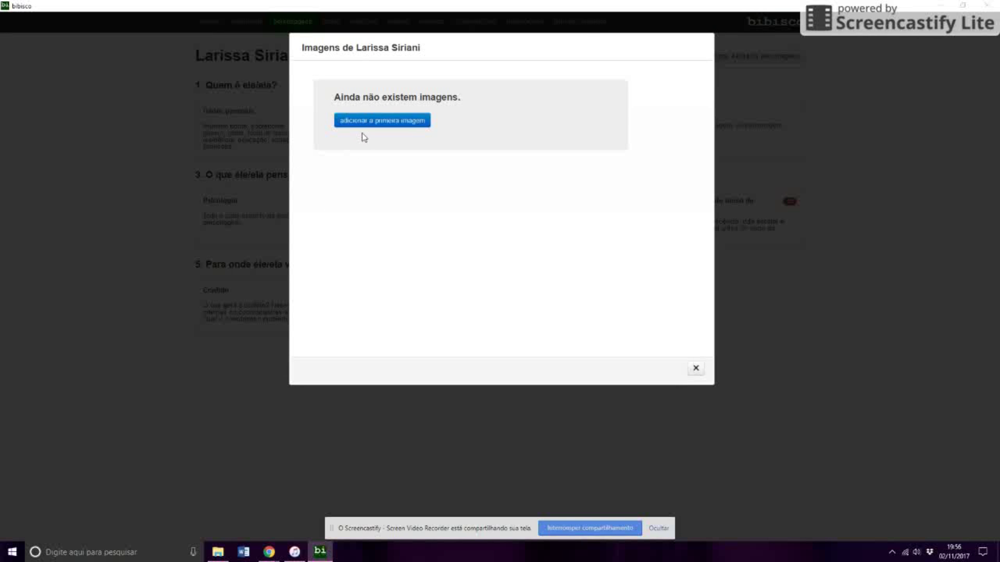
left_click(726, 183)
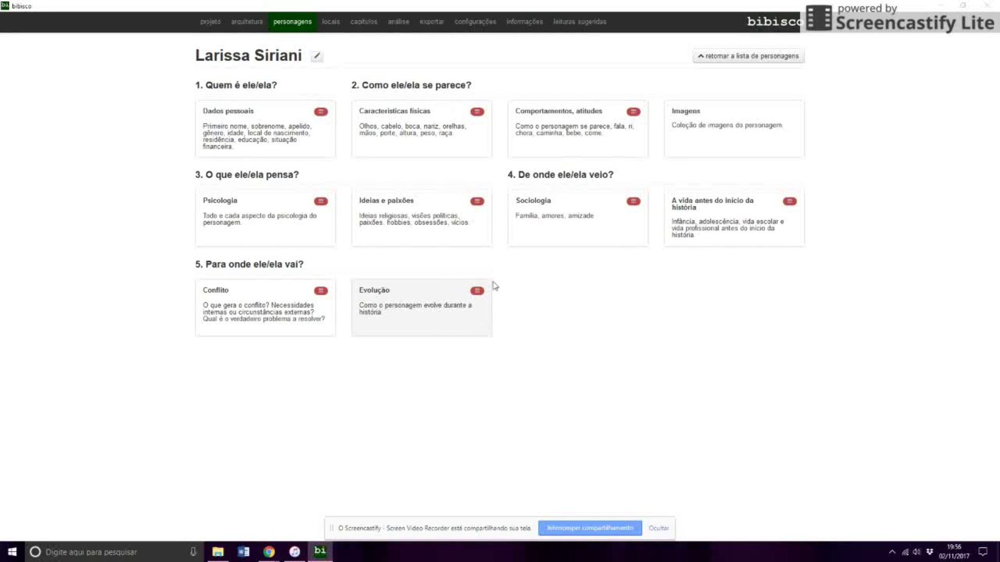
Open the main character's Dados pessoais and compare the interview mode with the free-text mode
left_click(285, 152)
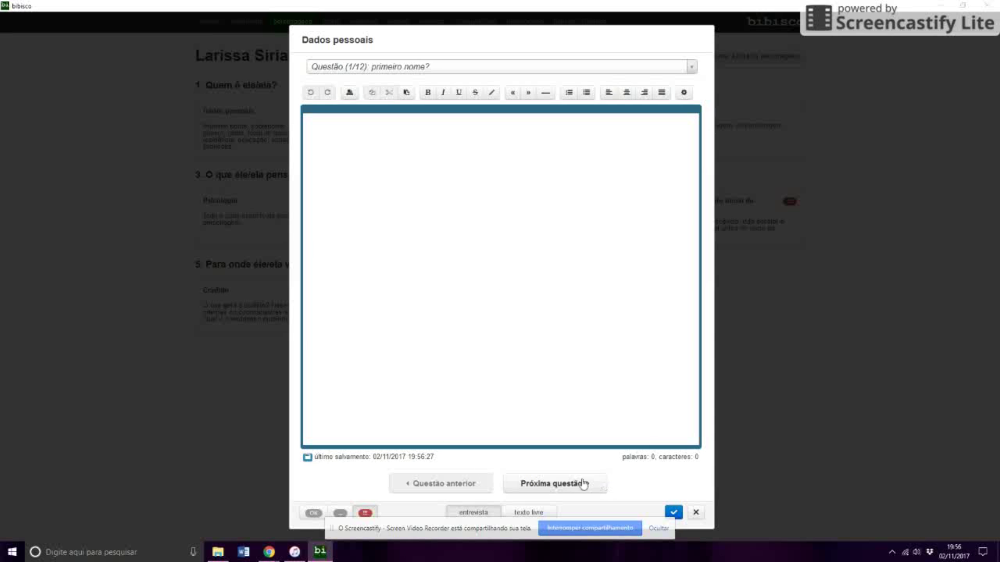
left_click(527, 513)
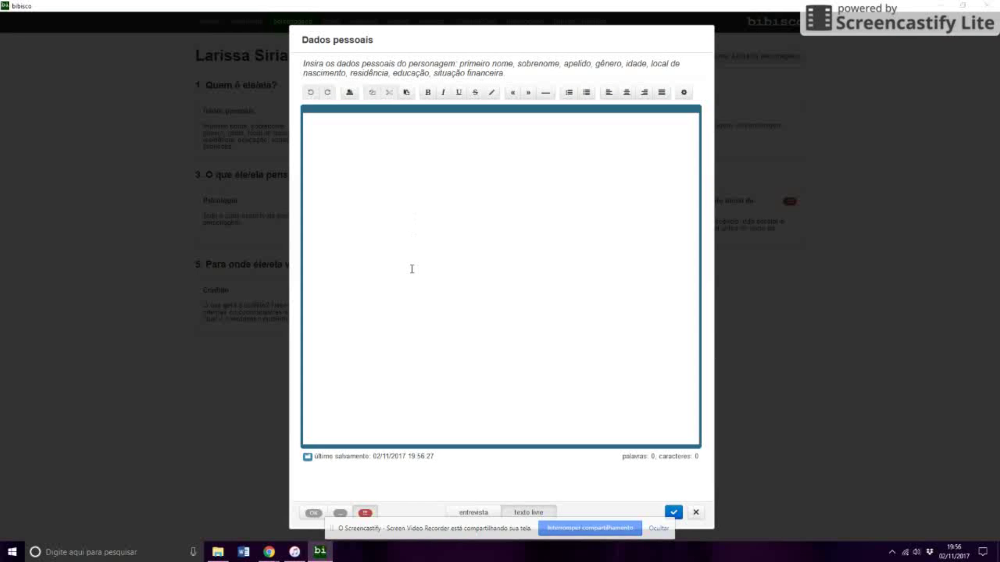
left_click(486, 513)
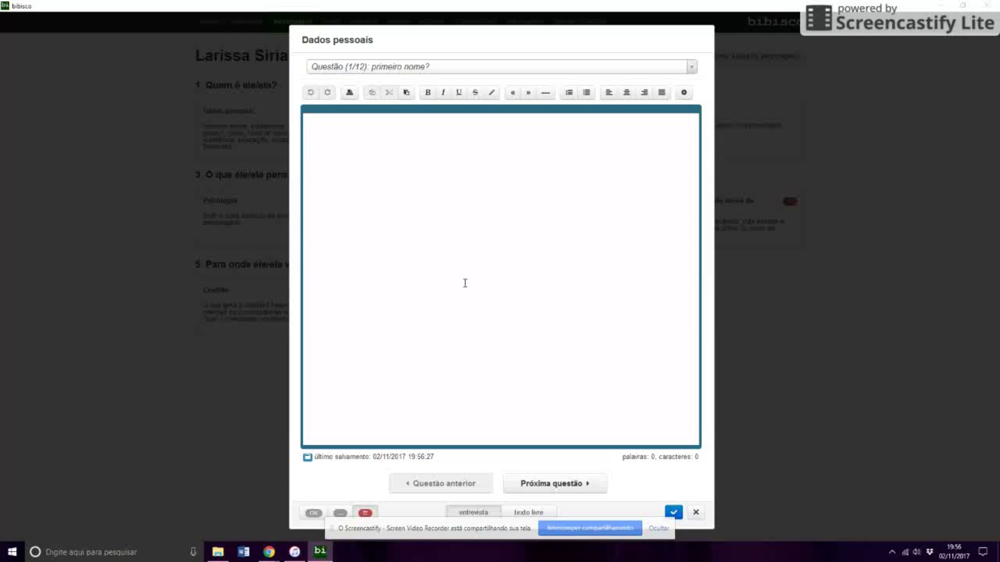
Browse the interview questions of Dados pessoais, advance to the fourth question about gender, and close without saving
left_click(691, 70)
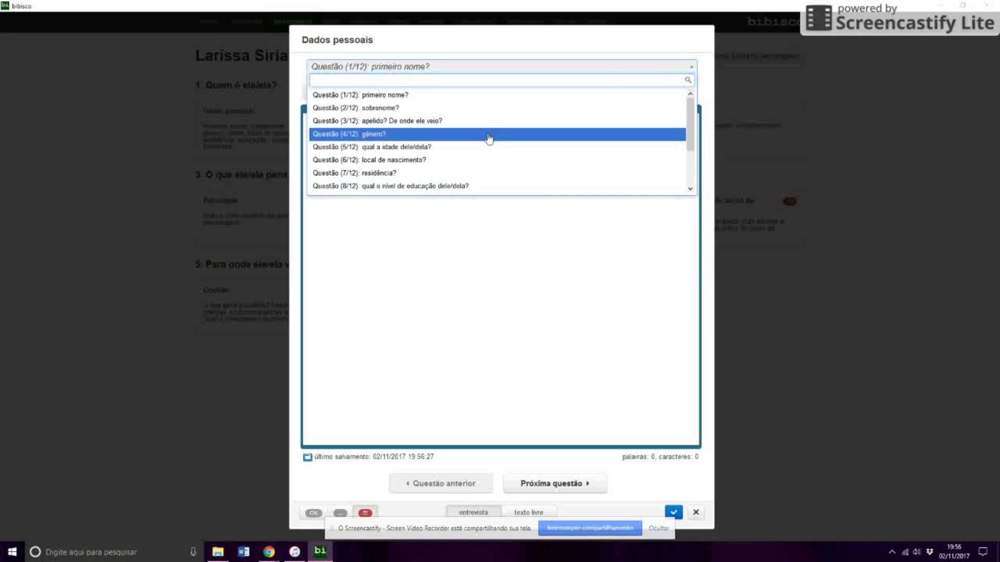
scroll(477, 188, "down", 2)
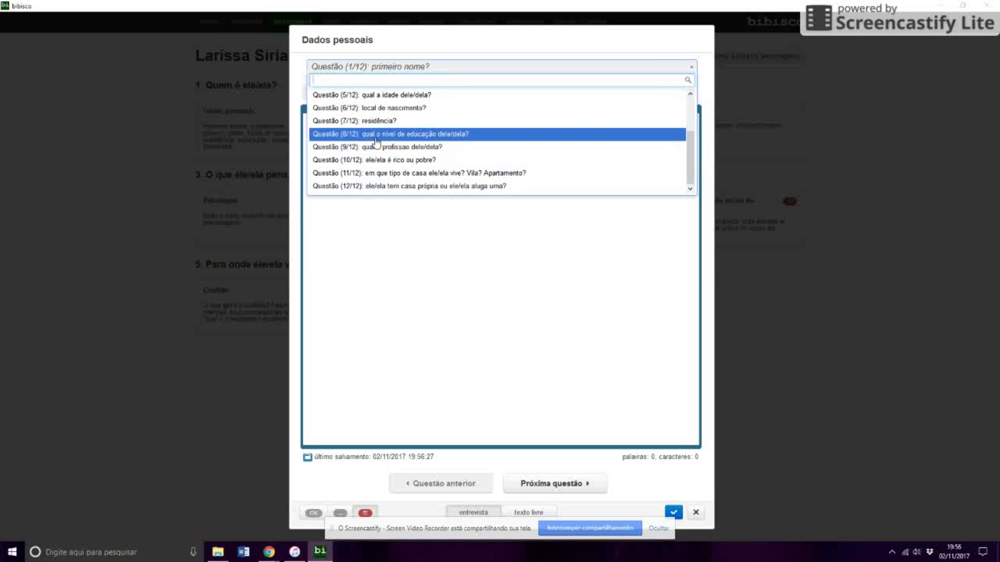
left_click(643, 279)
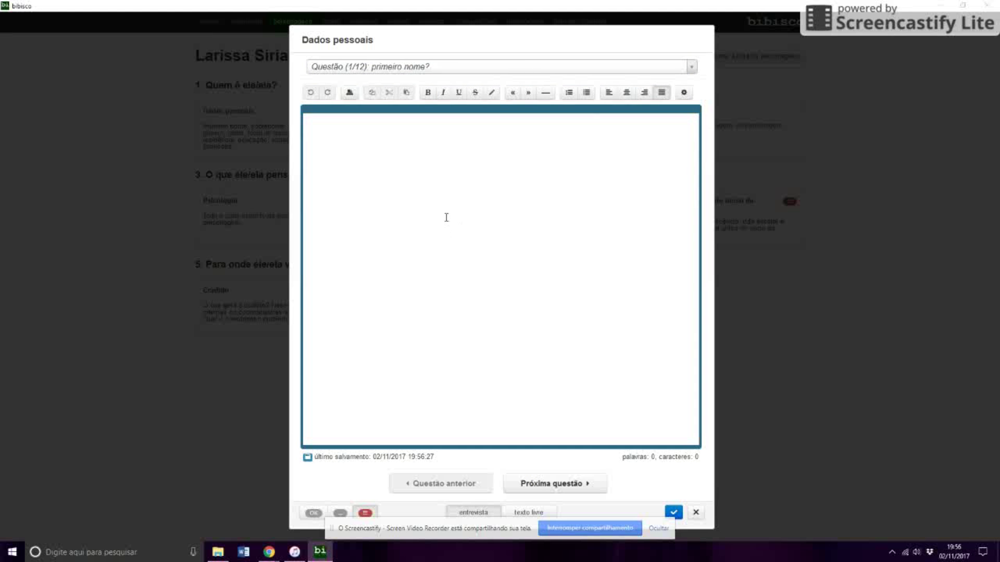
left_click(580, 483)
left_click(583, 484)
left_click(584, 484)
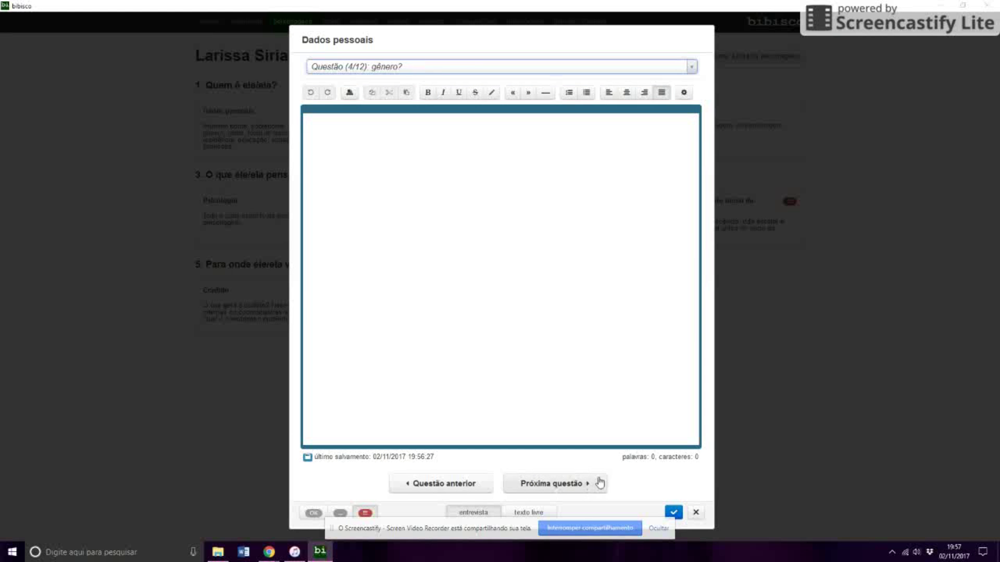
left_click(696, 512)
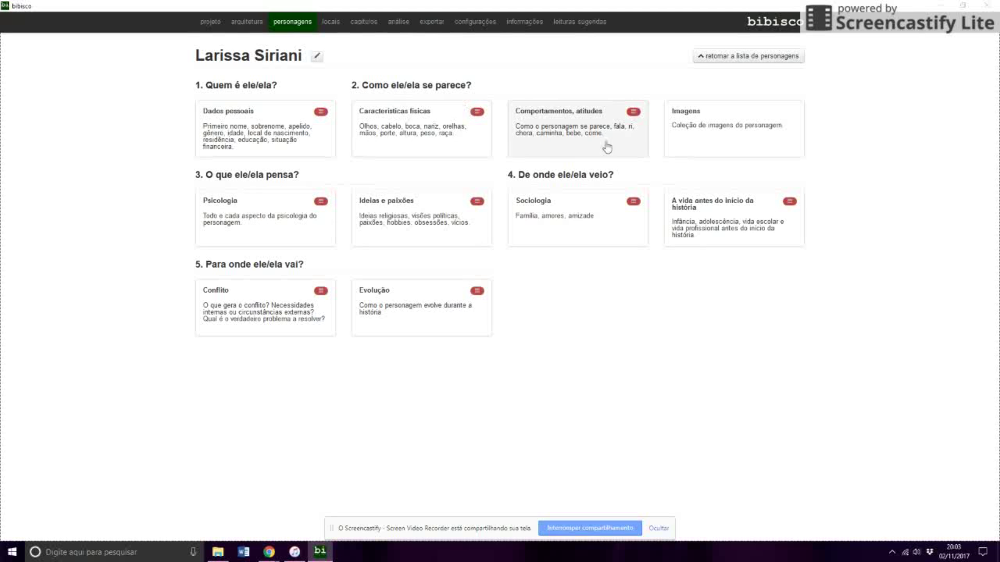
Look through the interview questions of the main character's Ideias e paixões section and close it without changes
left_click(379, 235)
scroll(622, 115, "down", 4)
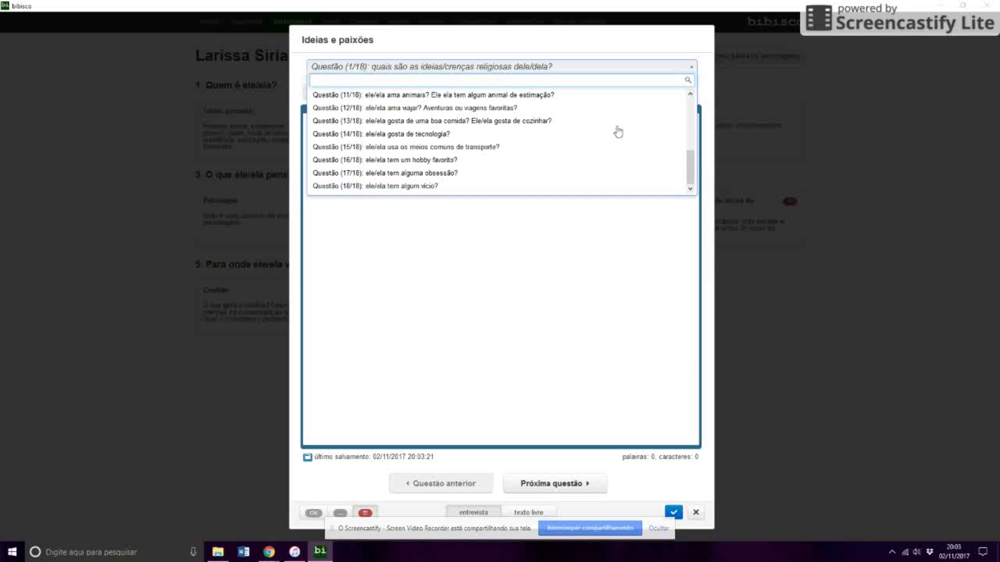
left_click(698, 514)
left_click(698, 514)
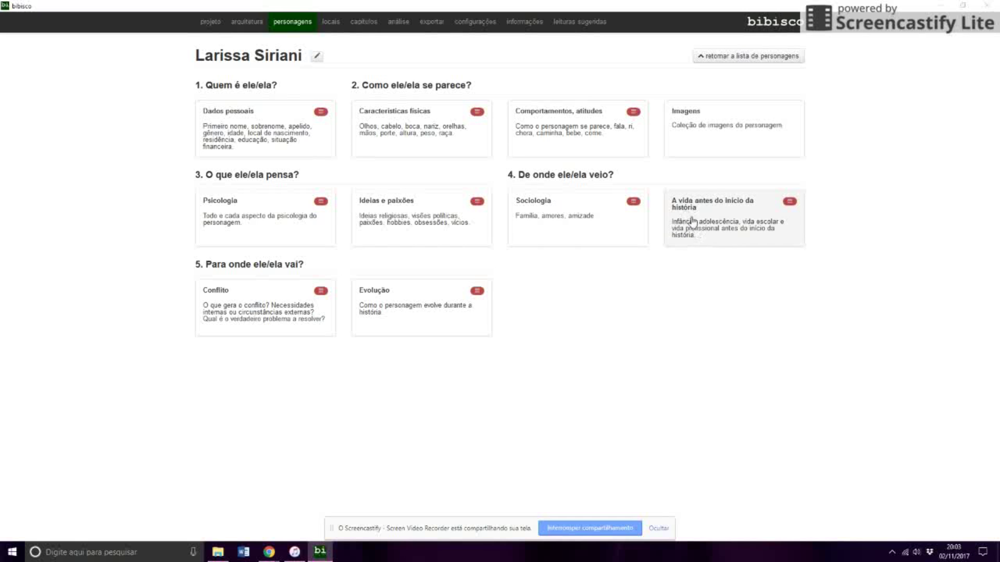
View the main character's "A vida antes do início da história" and Conflito editors, closing each without changes
left_click(714, 233)
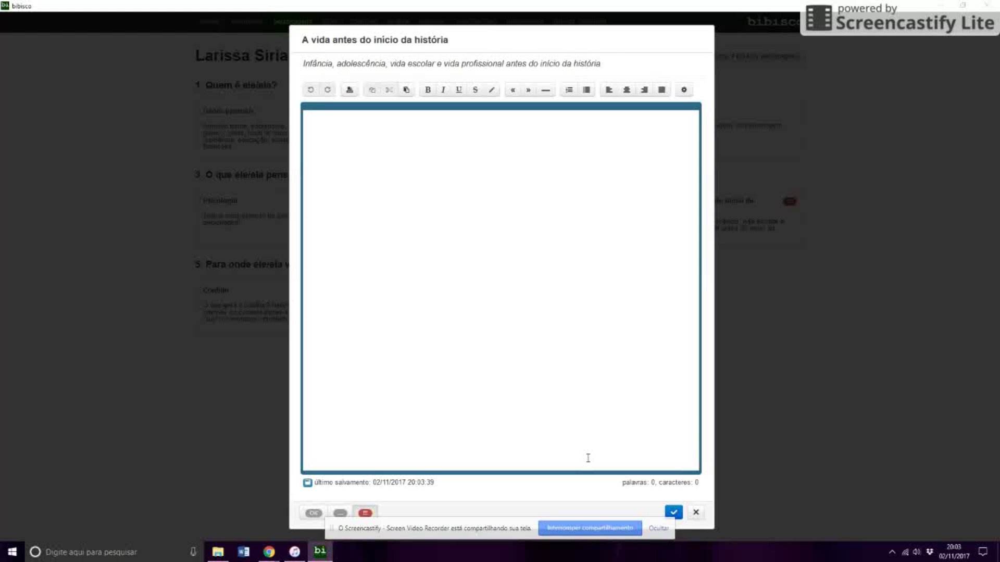
left_click(700, 516)
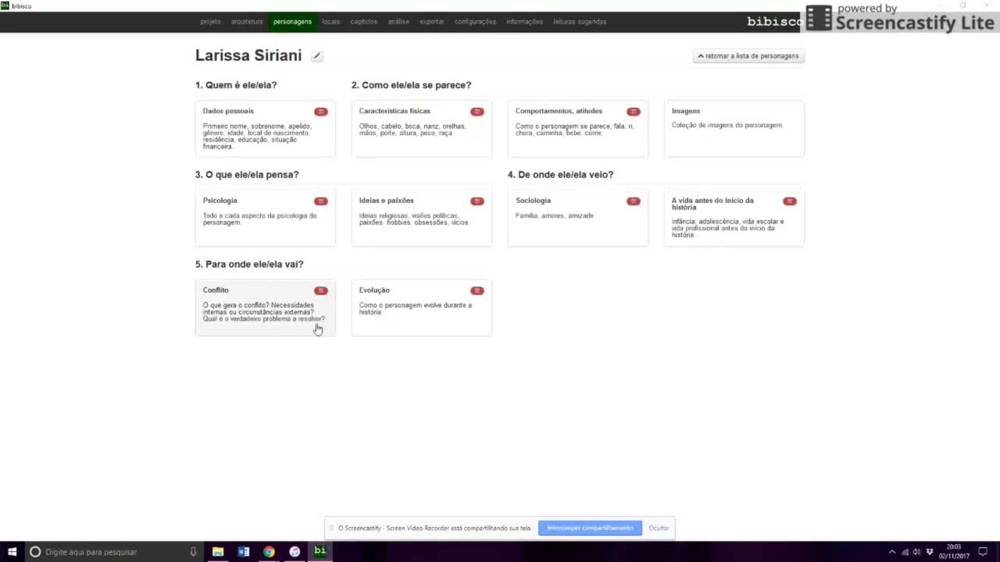
left_click(245, 319)
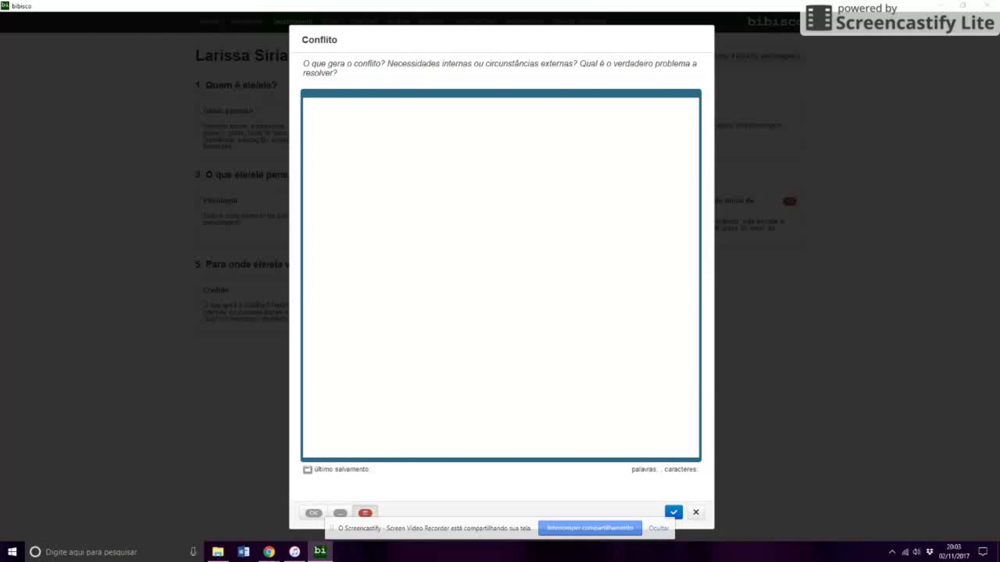
left_click(695, 513)
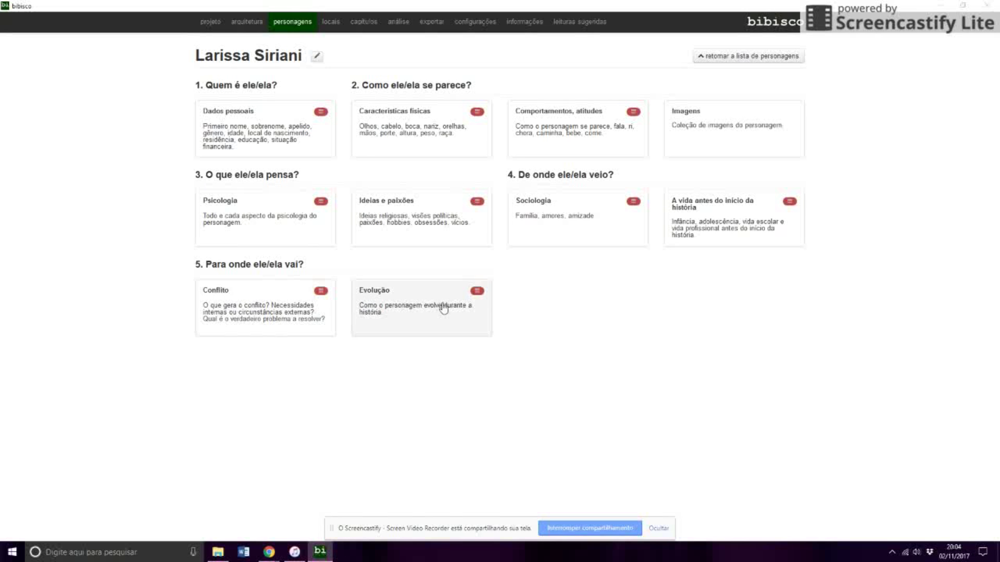
Create a location named "Clínica Veterinária" with country Brasil, state São Paulo and city São Paulo, and open it
left_click(331, 22)
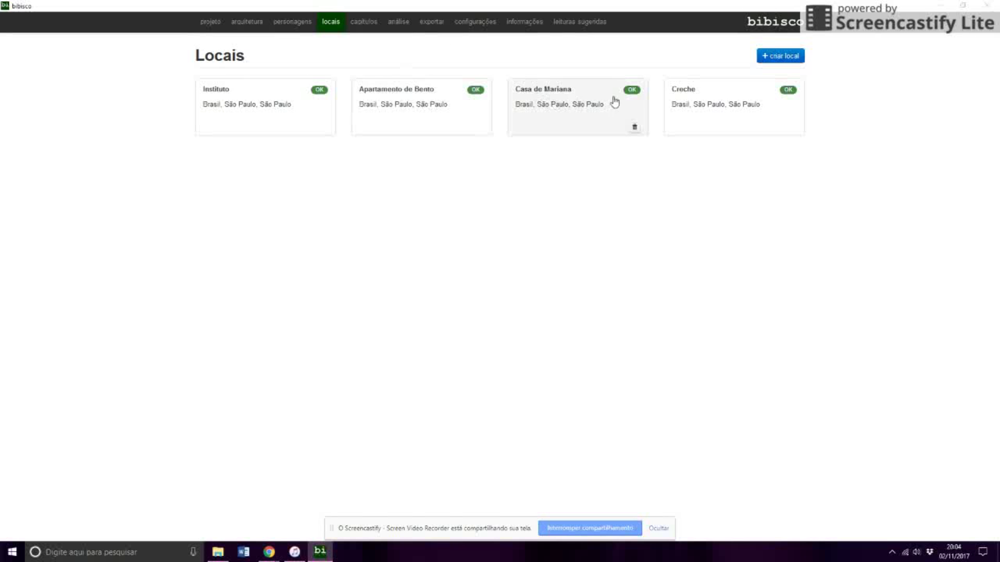
left_click(783, 55)
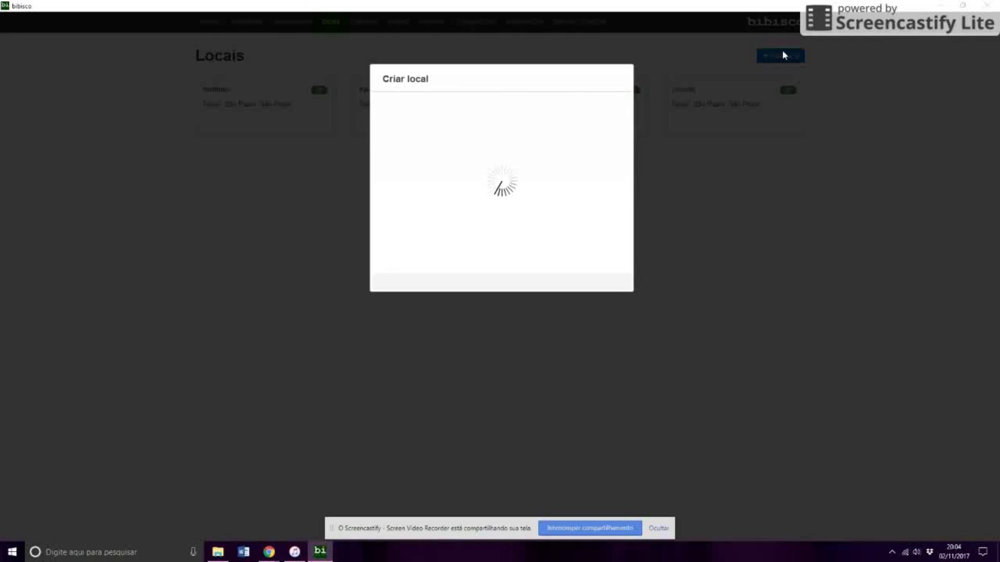
left_click(499, 125)
type("b")
key("Return")
type("sa")
key("BackSpace")
key("Return")
key("Tab")
type("sa")
key("BackSpace")
key("Return")
key("Tab")
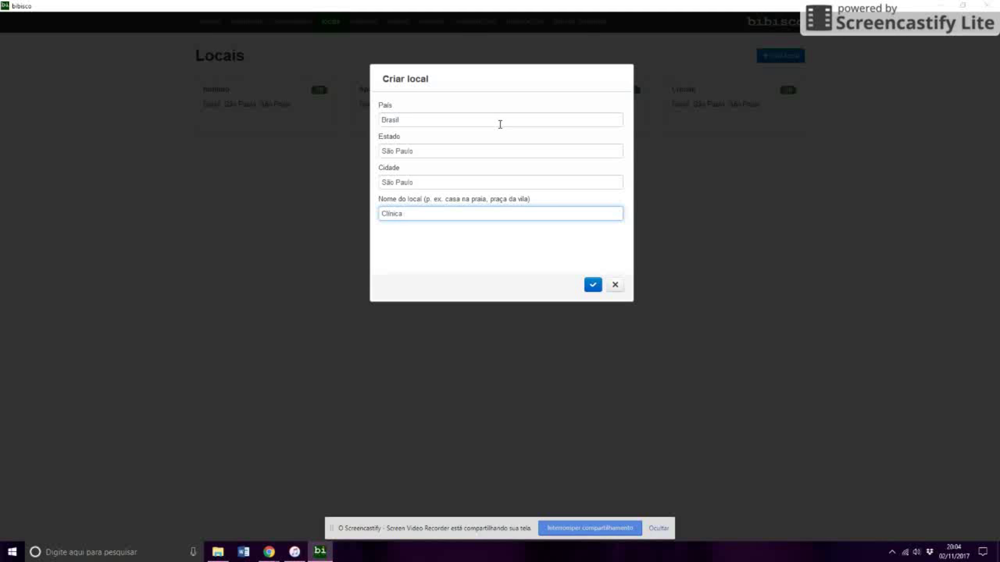
type("Clínica Veterinária")
key("Return")
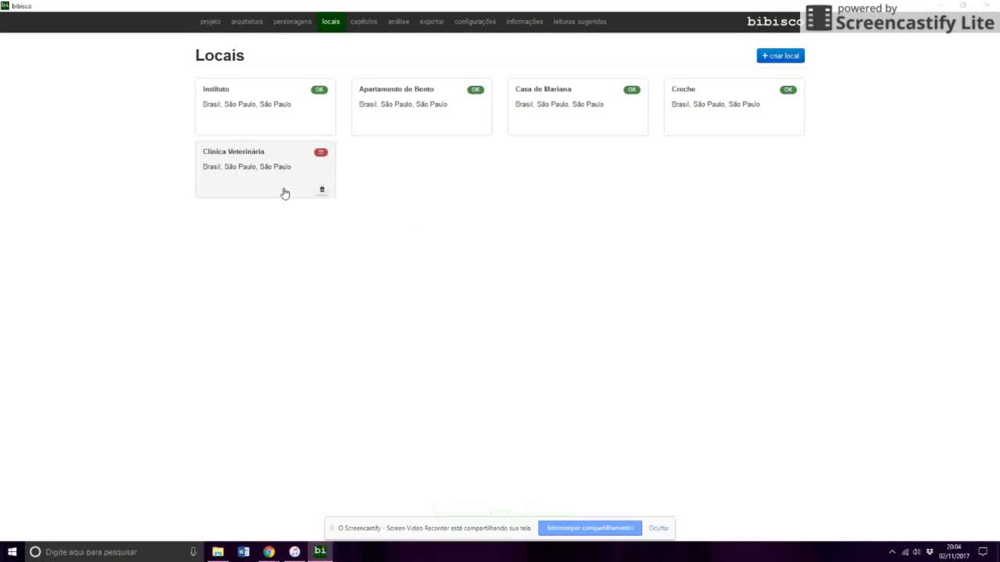
left_click(283, 192)
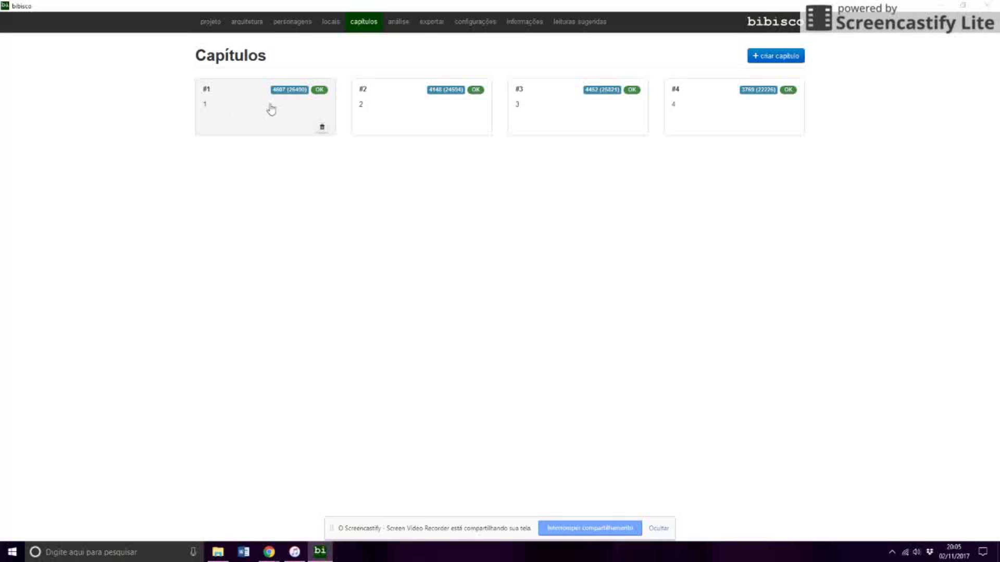
Create a chapter titled "5" and open its page
left_click(776, 57)
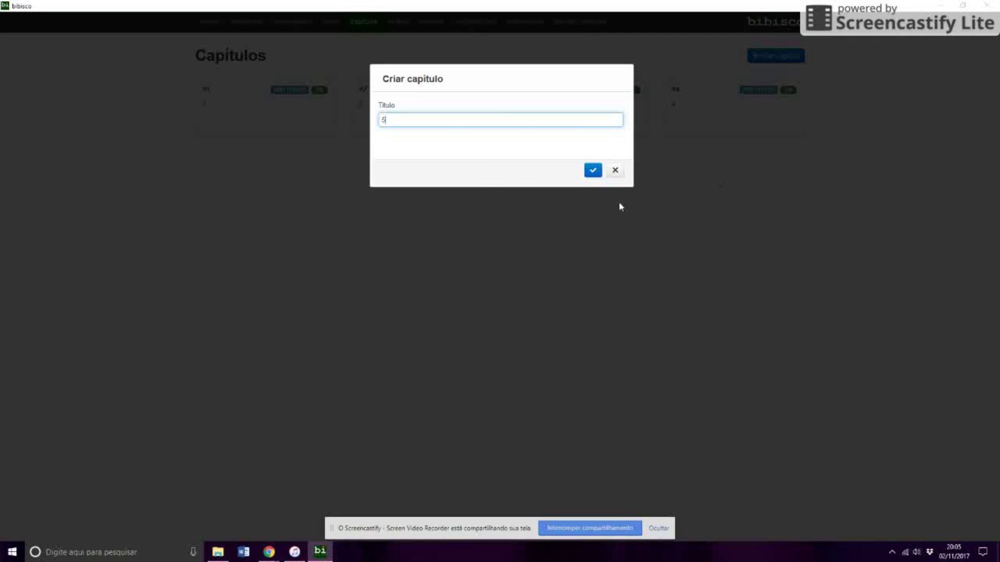
key("Return")
left_click(238, 181)
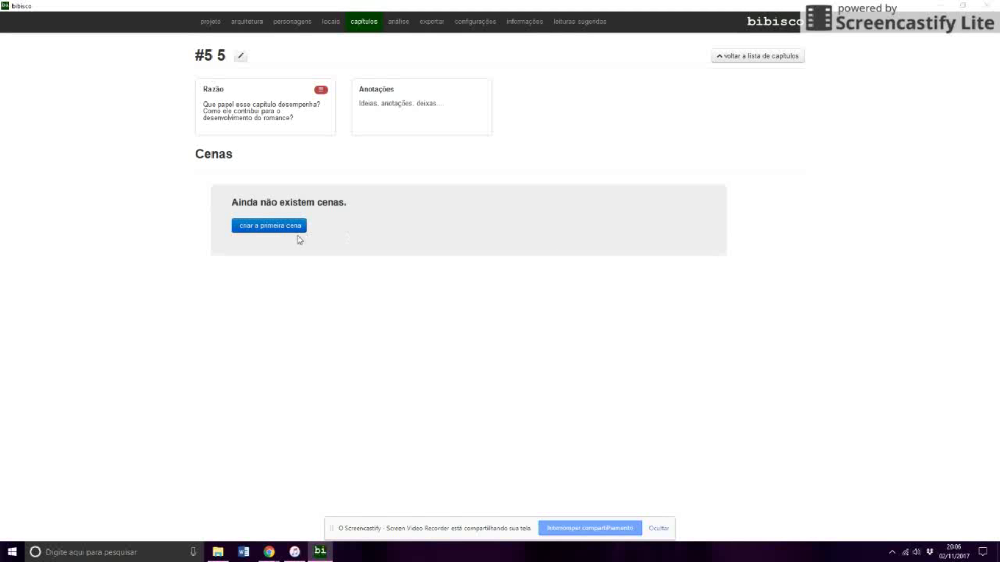
Create the first scene of chapter 5 with the title "Mariana vai comprar pão"
left_click(265, 234)
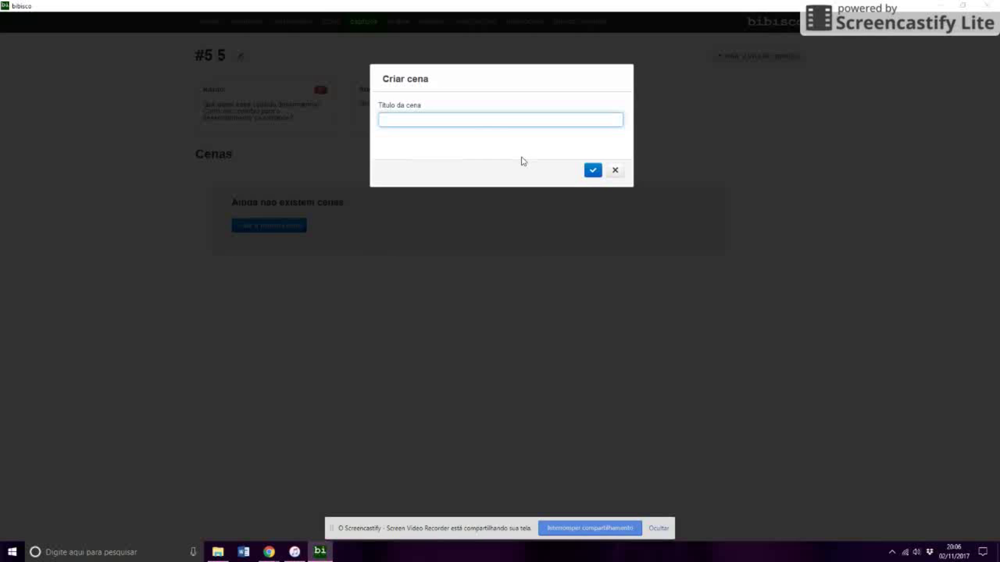
type("Mariana vai comprar pão")
key("Return")
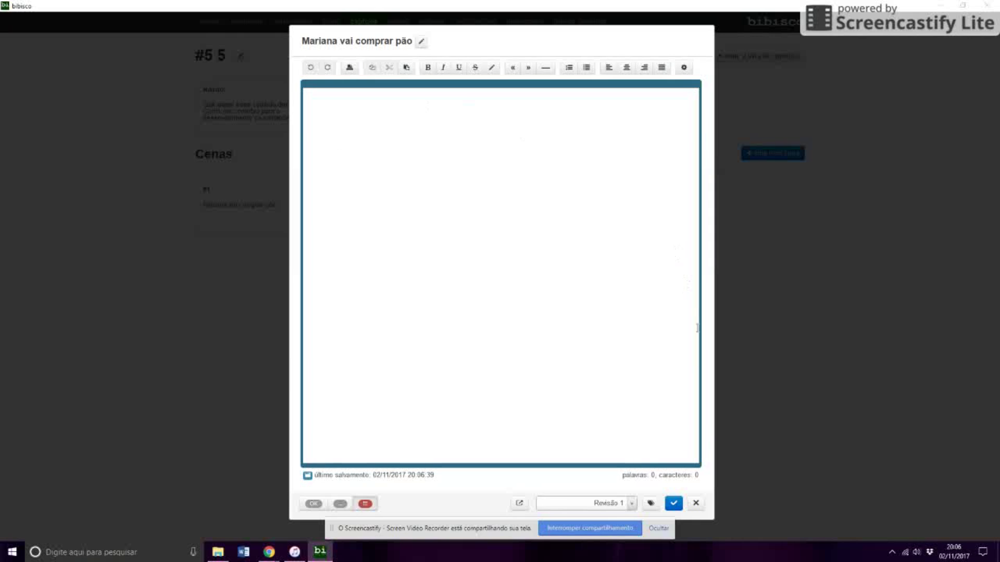
Check the scene's revision options and read the descriptions of the Ponto de vista choices in its markers
left_click(630, 506)
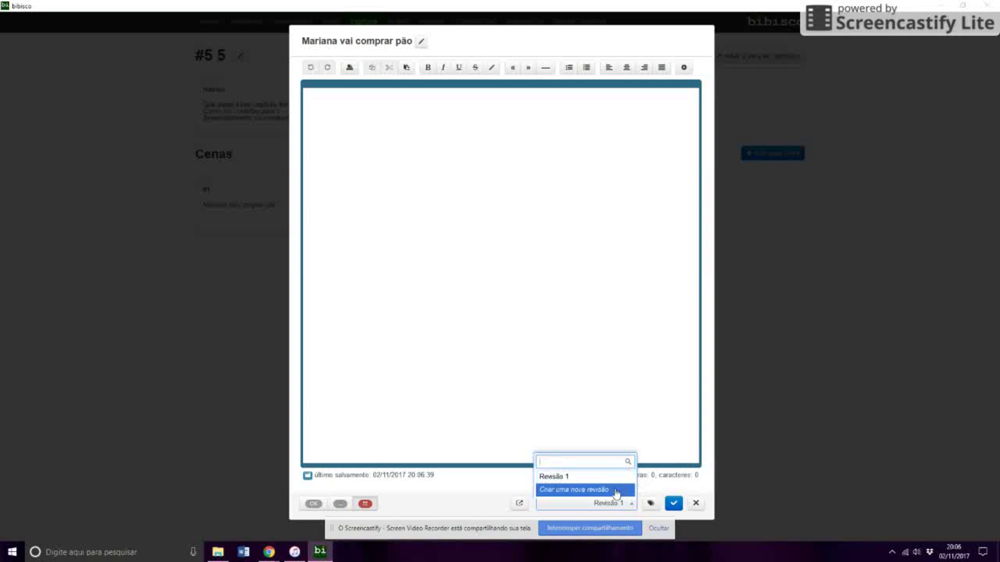
left_click(671, 488)
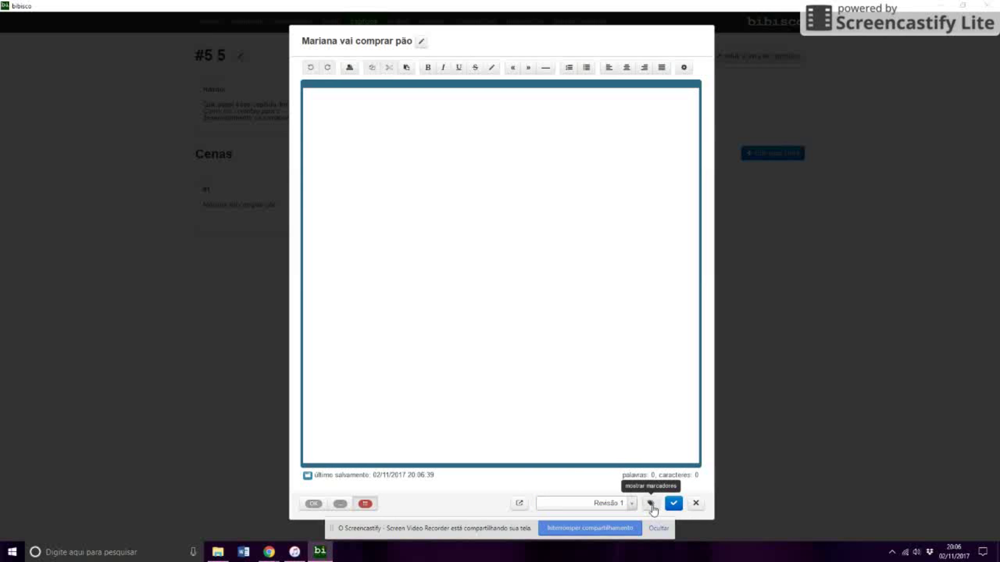
left_click(650, 504)
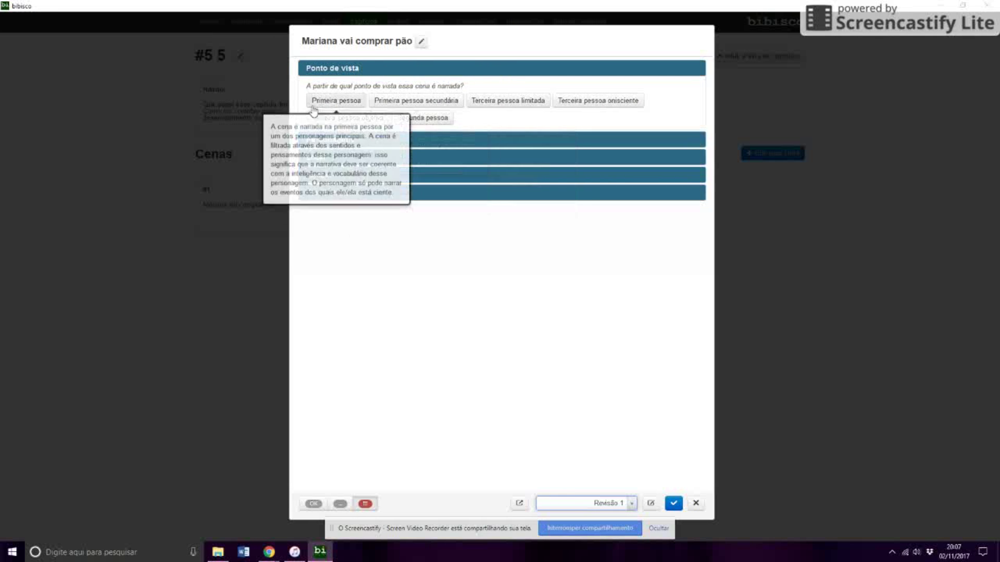
mouse_move(520, 106)
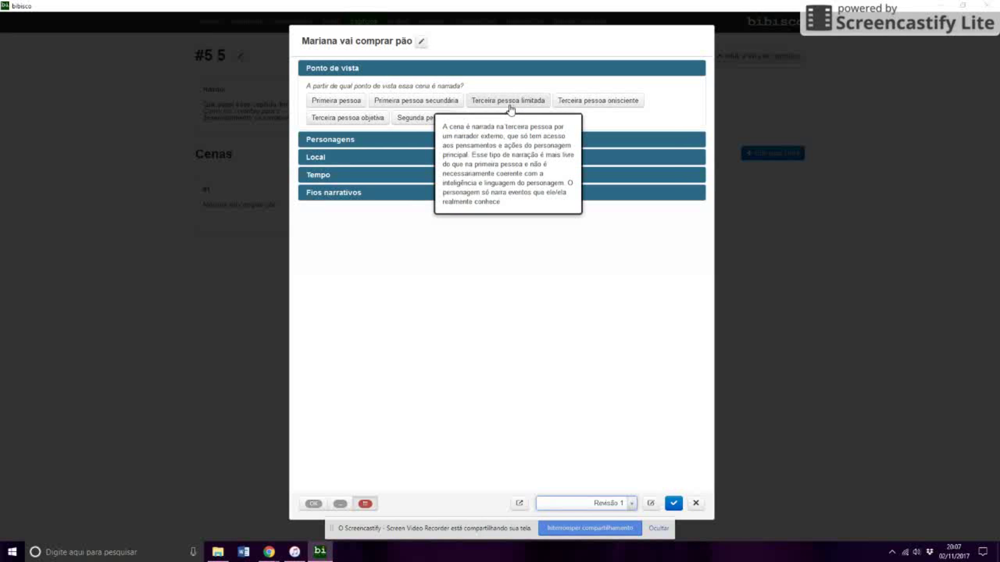
mouse_move(578, 102)
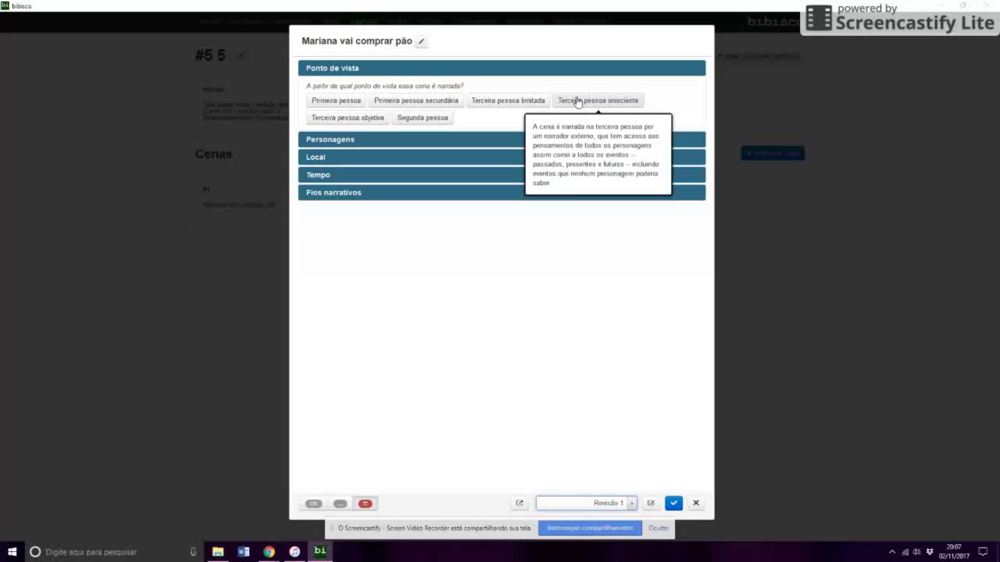
Try marking three characters as appearing in the scene, clear those selections again and collapse the Personagens markers
left_click(374, 144)
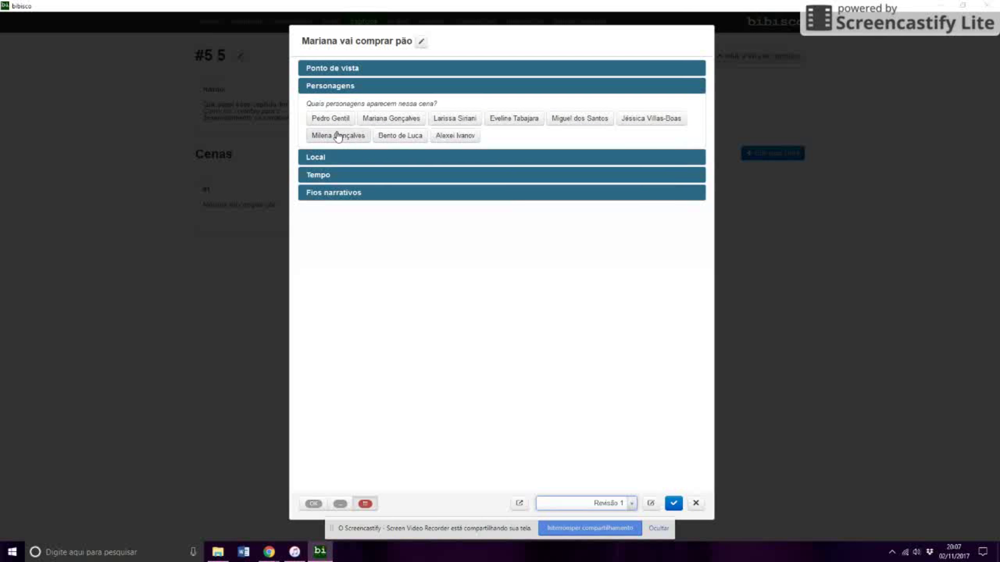
left_click(330, 120)
left_click(392, 121)
left_click(348, 136)
left_click(388, 122)
left_click(355, 137)
left_click(330, 121)
left_click(384, 89)
Look through the scene's Local, Tempo and Fios narrativos markers, browsing the date choices to Fevereiro 2013 without setting a date
left_click(357, 105)
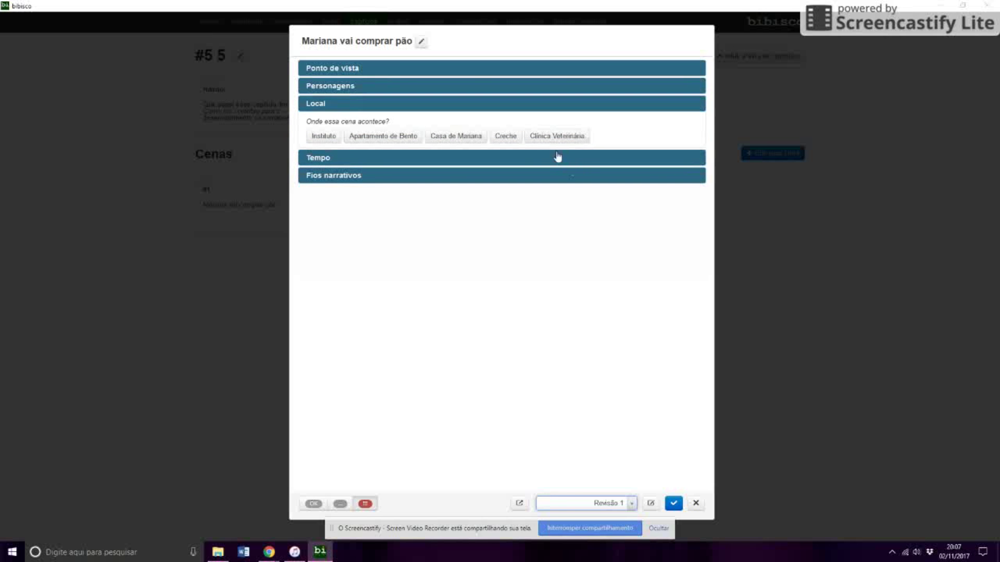
left_click(526, 158)
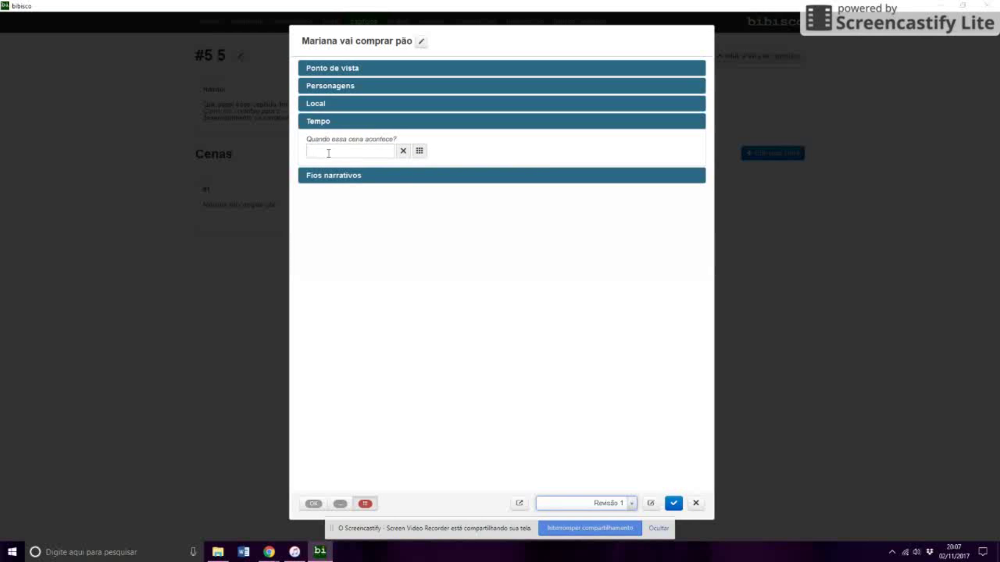
left_click(420, 155)
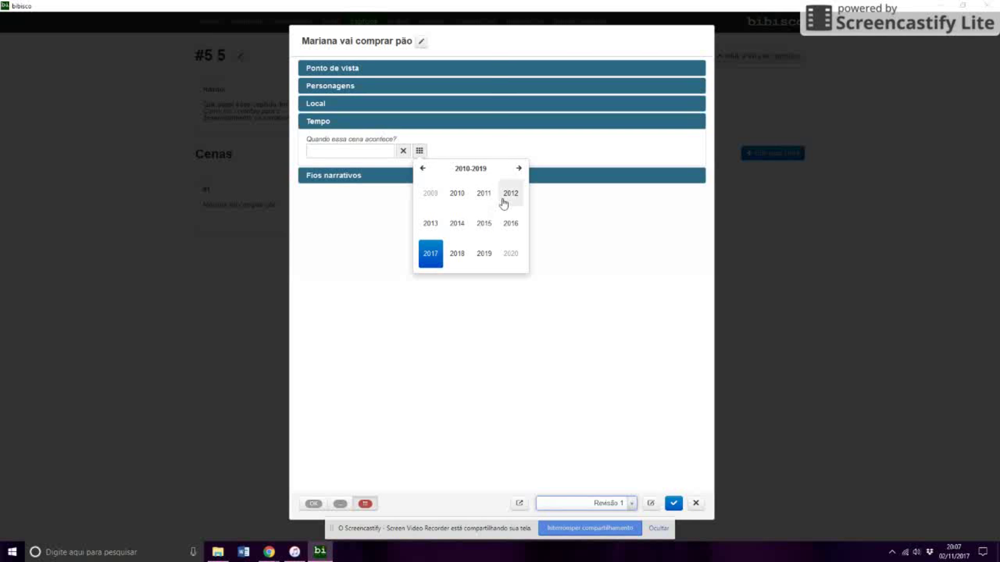
left_click(436, 235)
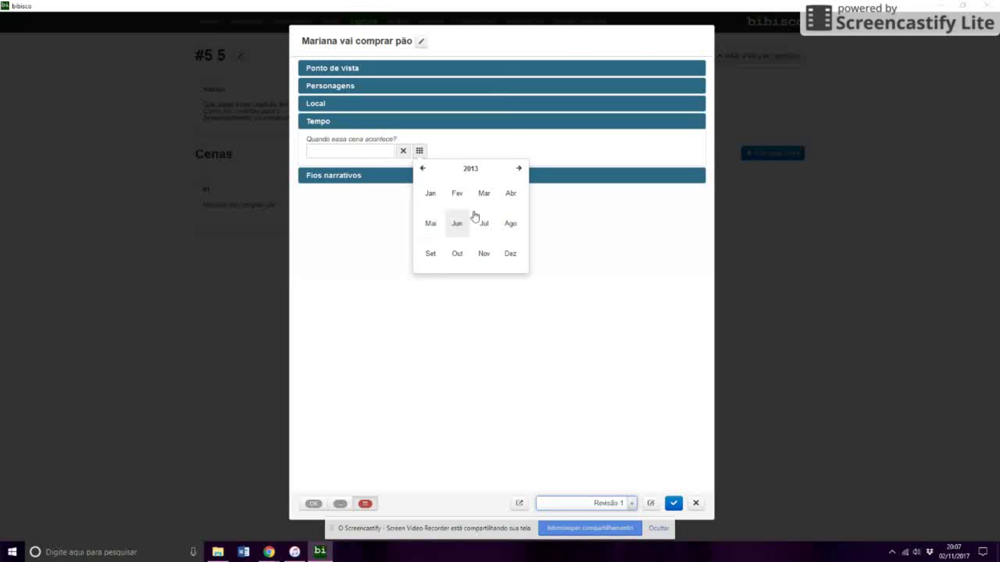
left_click(454, 199)
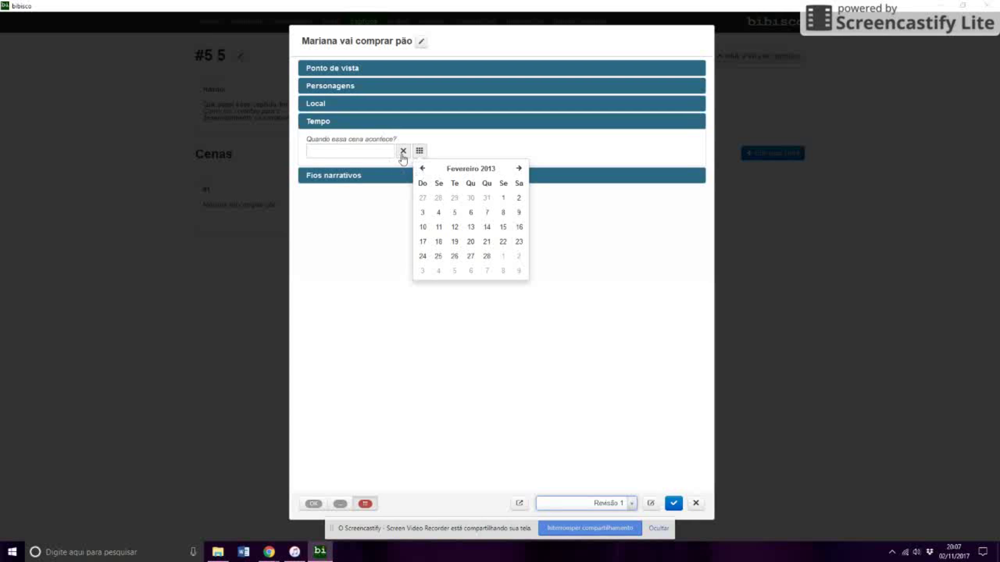
left_click(374, 178)
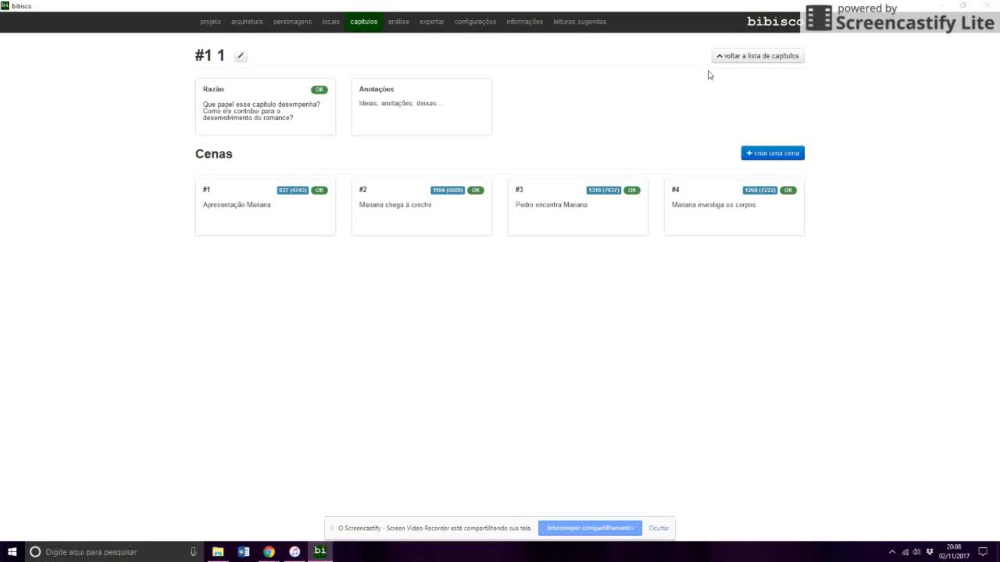
Check the word and character counts in the chapter list, and view the Tamanho dos capítulos analysis chart
left_click(725, 57)
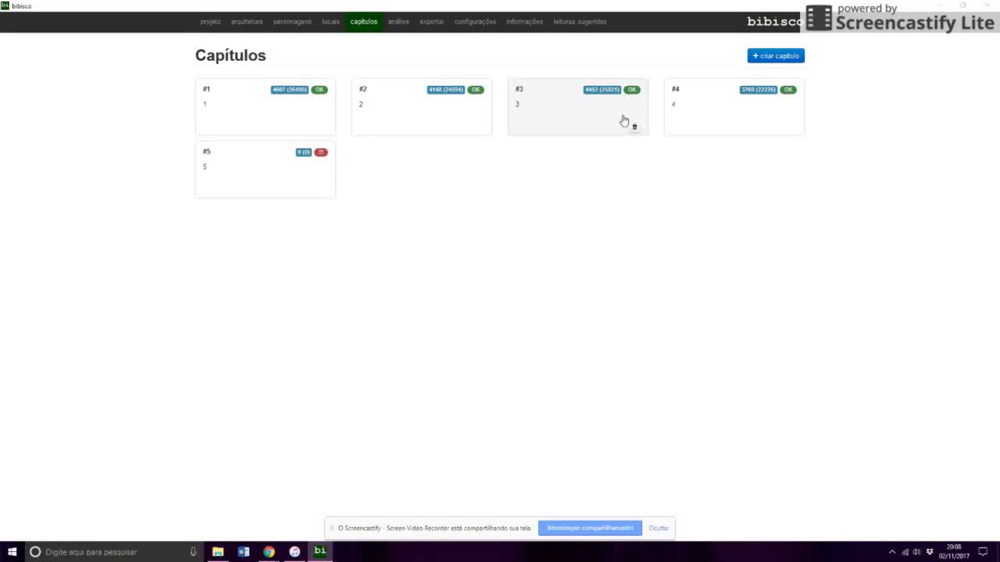
mouse_move(593, 98)
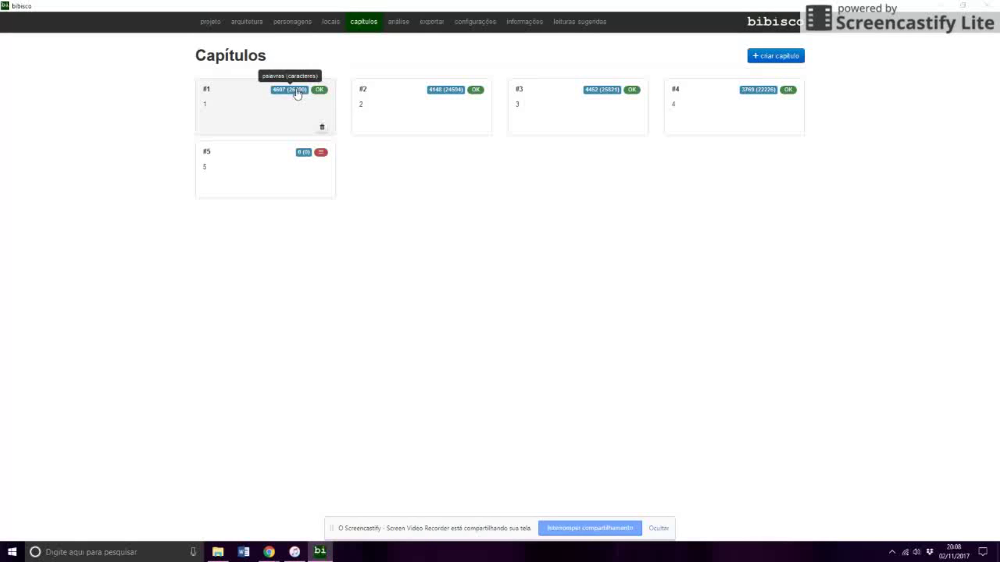
left_click(404, 31)
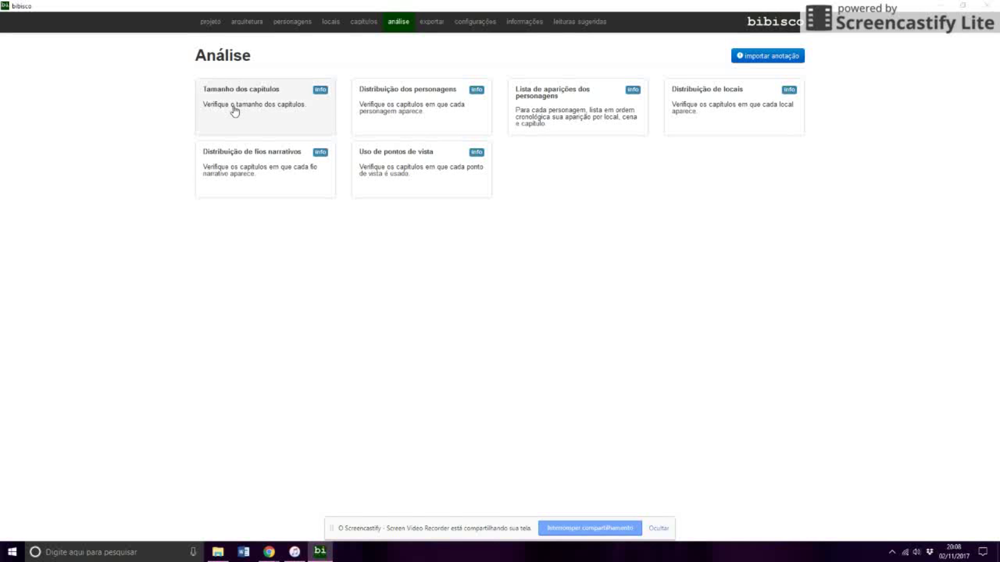
left_click(228, 109)
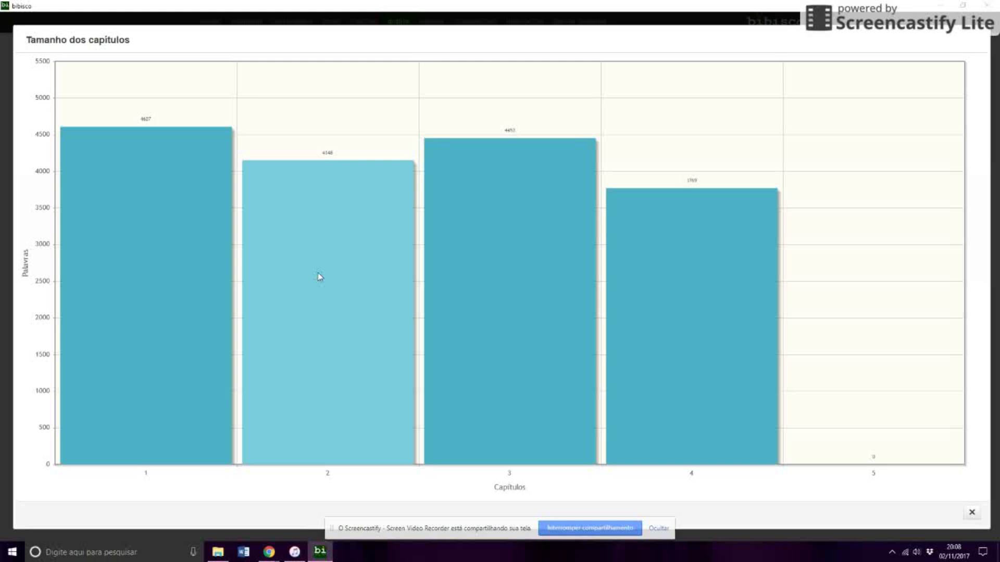
key("Escape")
View the Distribuição dos personagens and Lista de aparições dos personagens analyses, closing each one
left_click(400, 112)
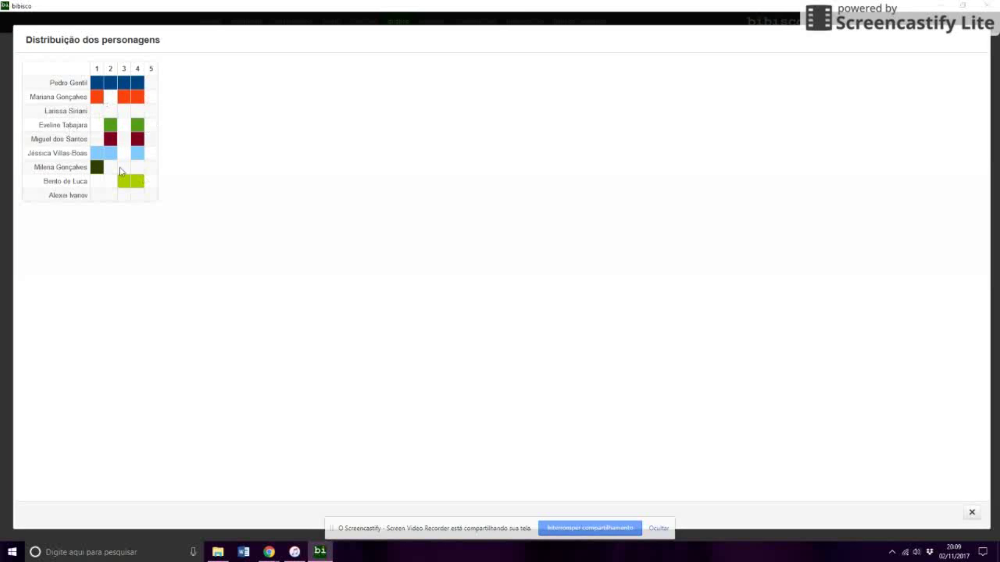
left_click(426, 148)
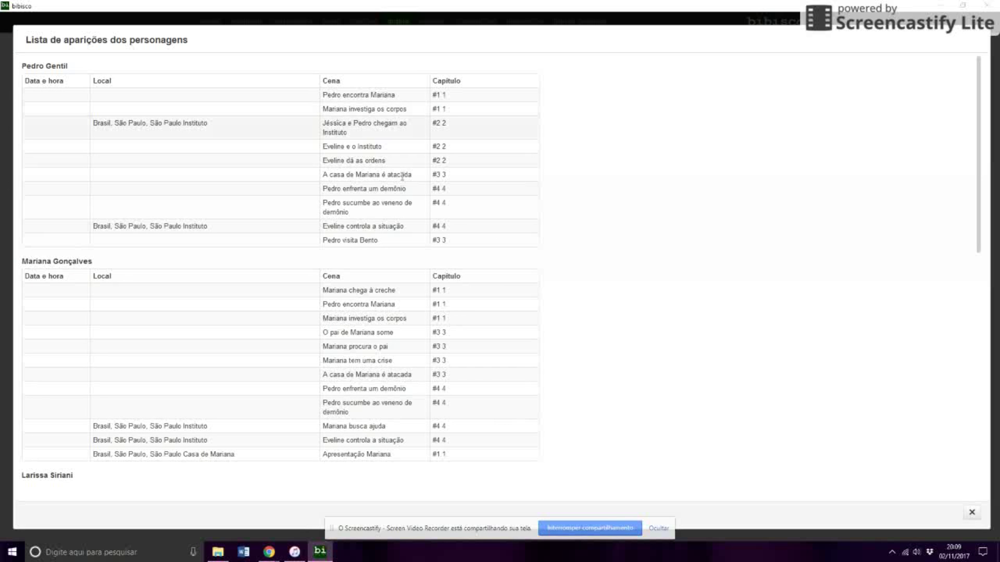
left_click(970, 513)
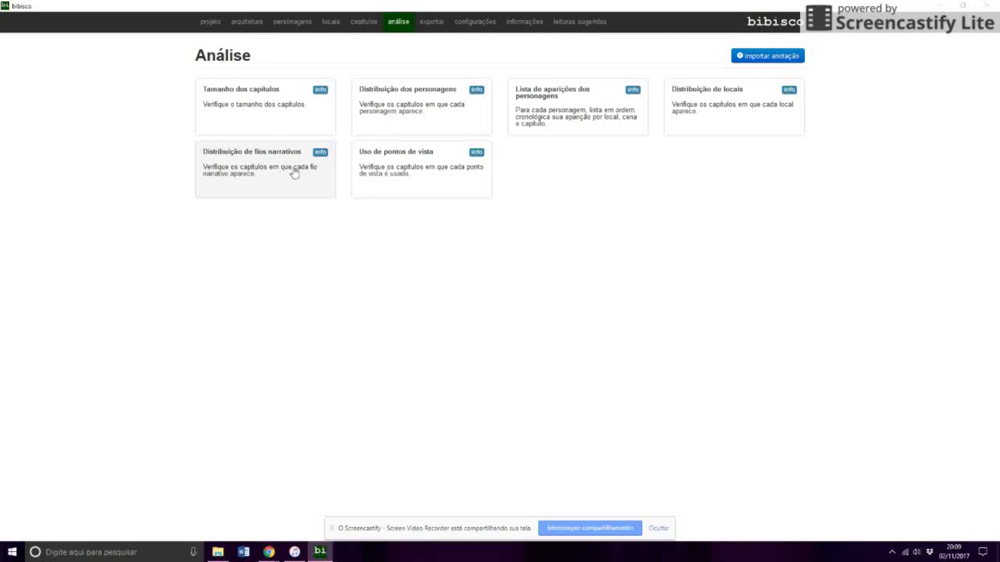
View the Distribuição de locais and Distribuição de fios narrativos analyses, closing each one
left_click(756, 103)
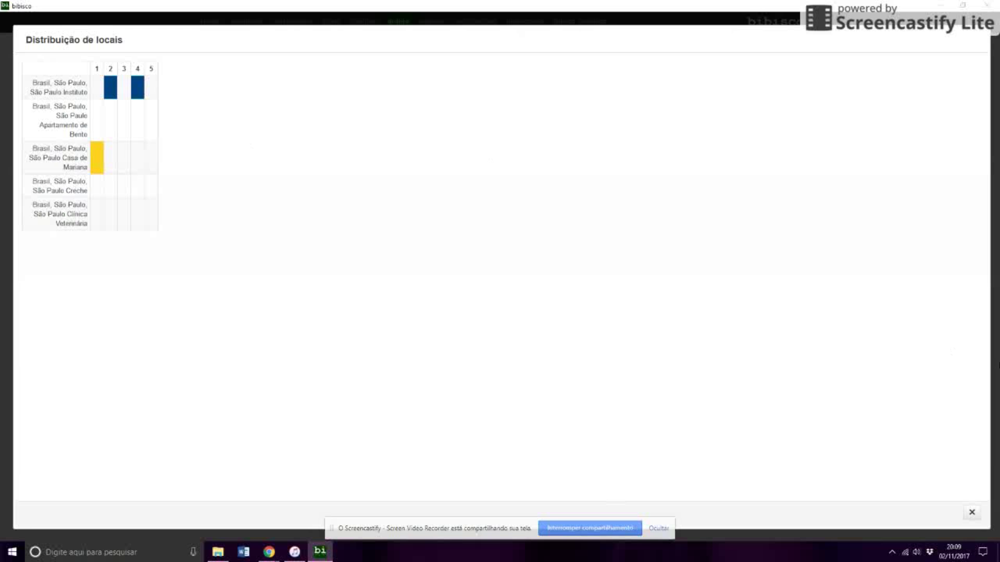
left_click(971, 514)
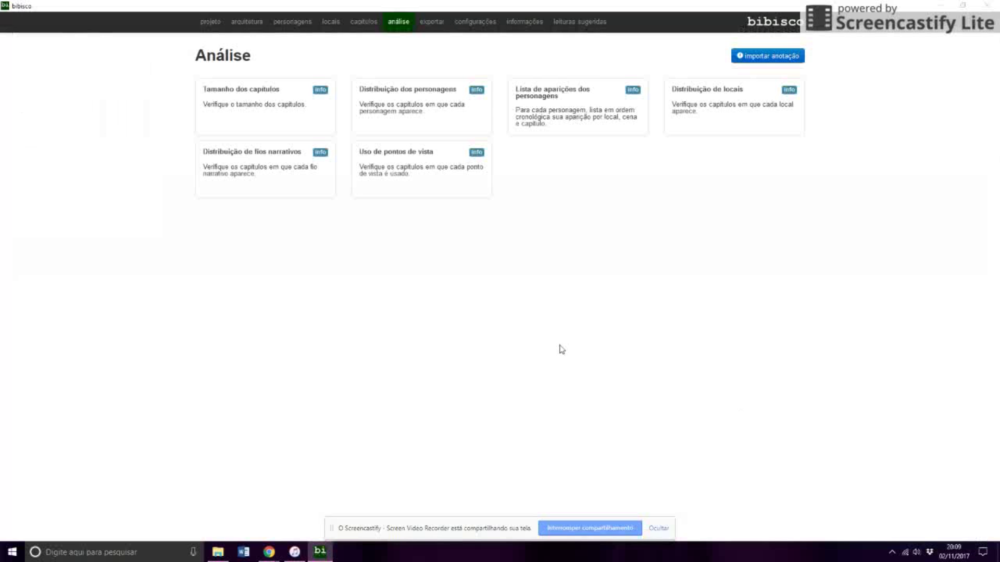
left_click(241, 183)
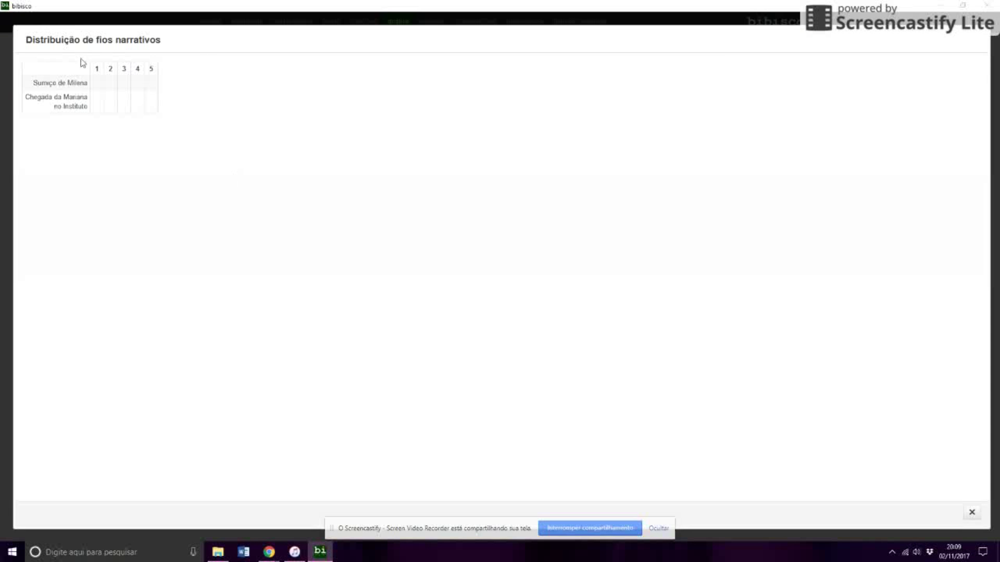
left_click(971, 514)
View the Uso de pontos de vista analysis, close it and open the project export page
left_click(389, 184)
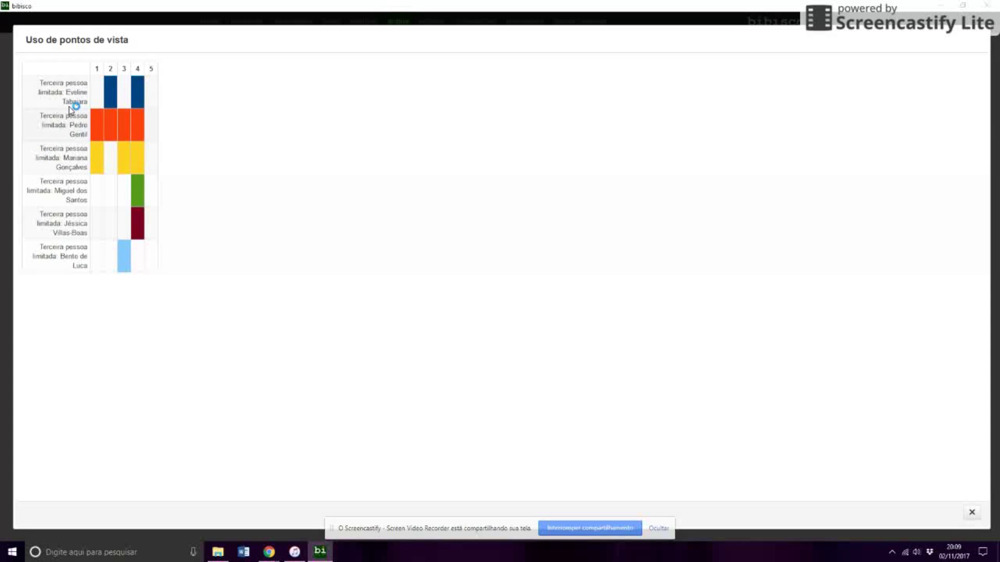
key("Escape")
left_click(437, 24)
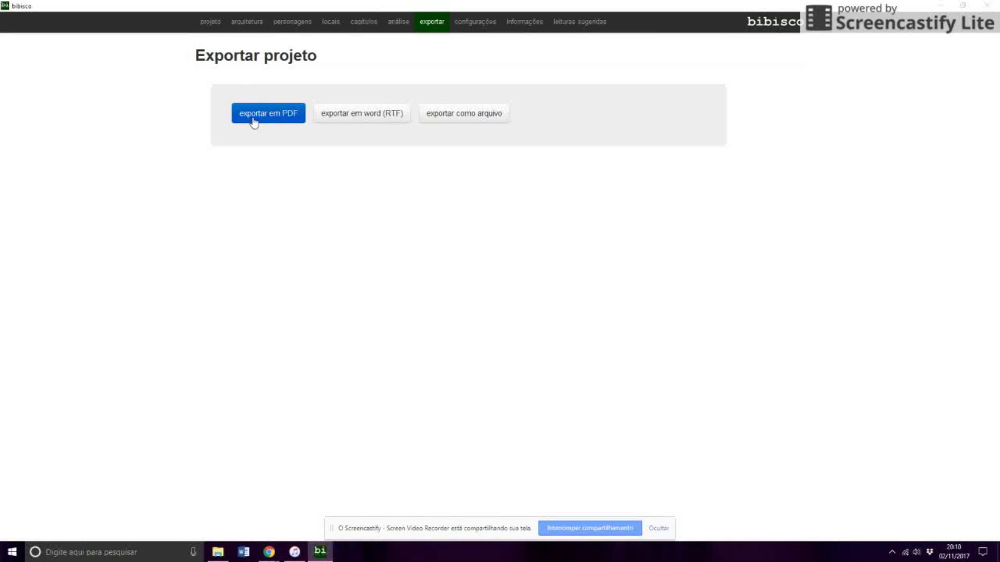